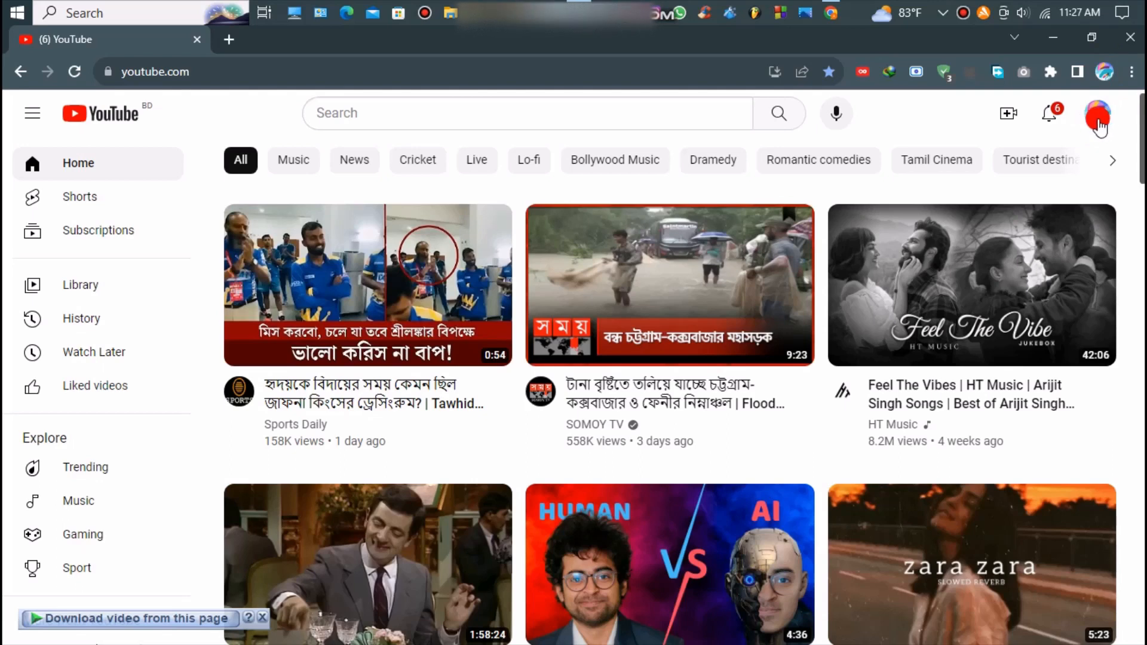
Open the YouTube account menu from the profile avatar at the top right
{"action": "left_click", "coordinate": [1101, 122]}
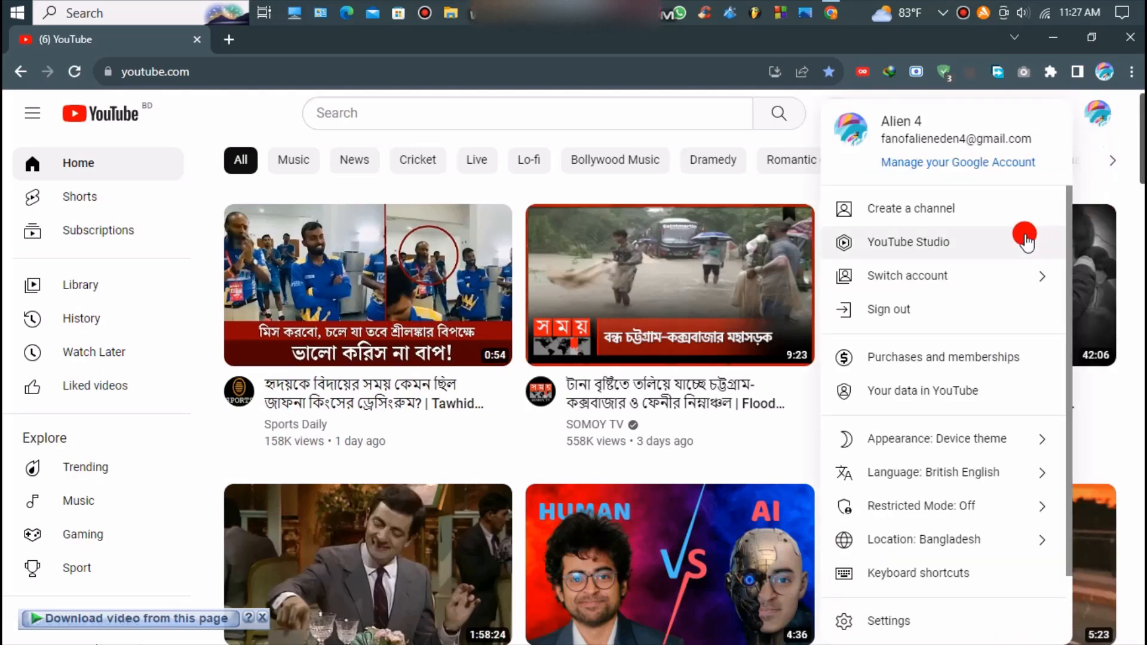
Create the channel 'Alien 4 r' with the existing profile picture and an available handle
{"action": "left_click", "coordinate": [953, 242]}
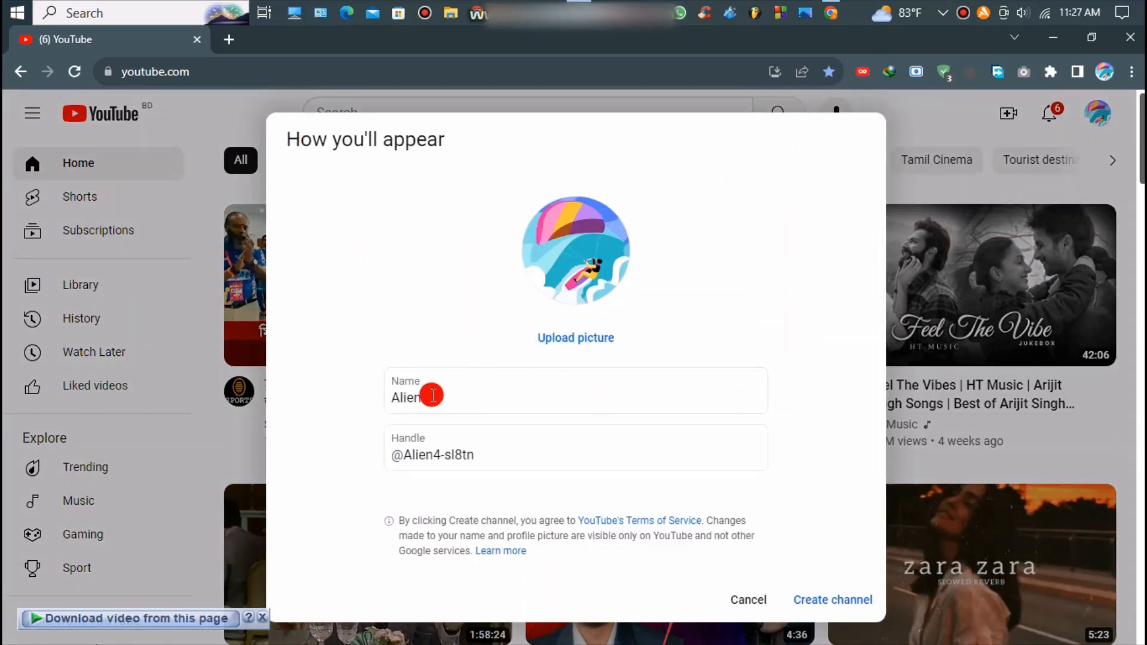
{"action": "left_click", "coordinate": [454, 400]}
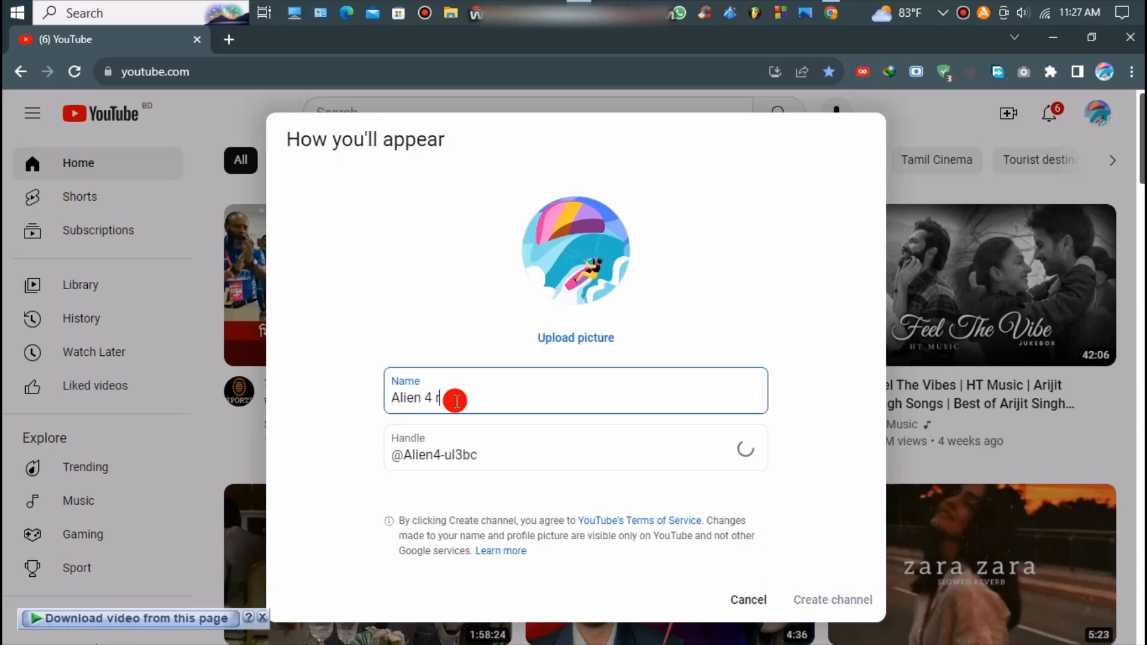
{"action": "left_click", "coordinate": [457, 460]}
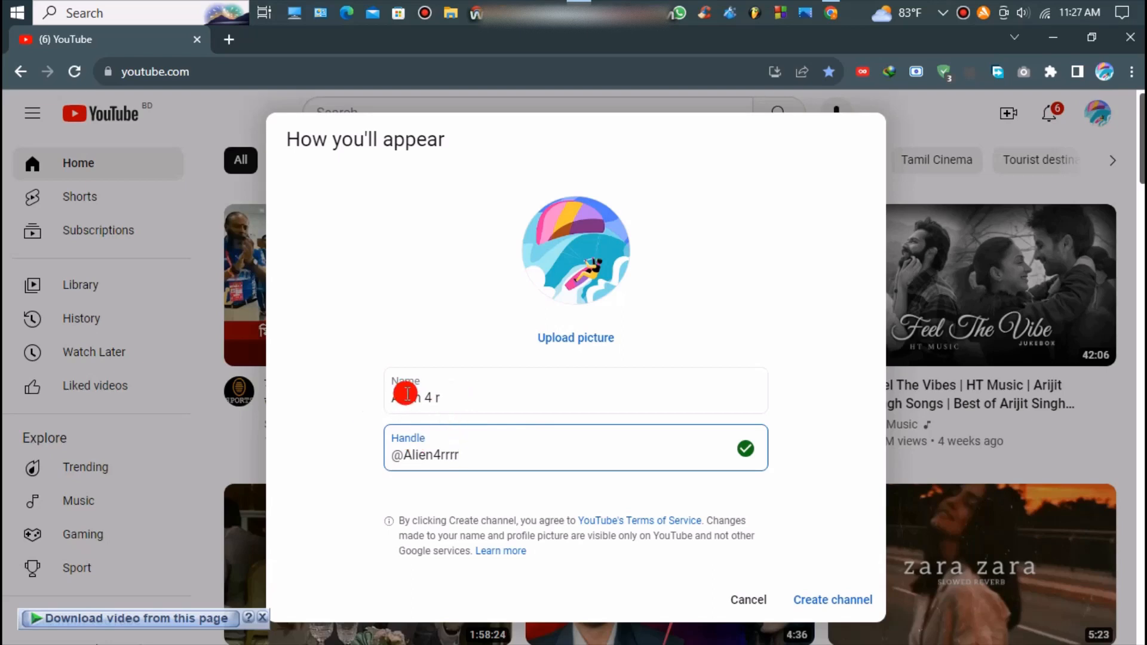
{"action": "left_click", "coordinate": [451, 401]}
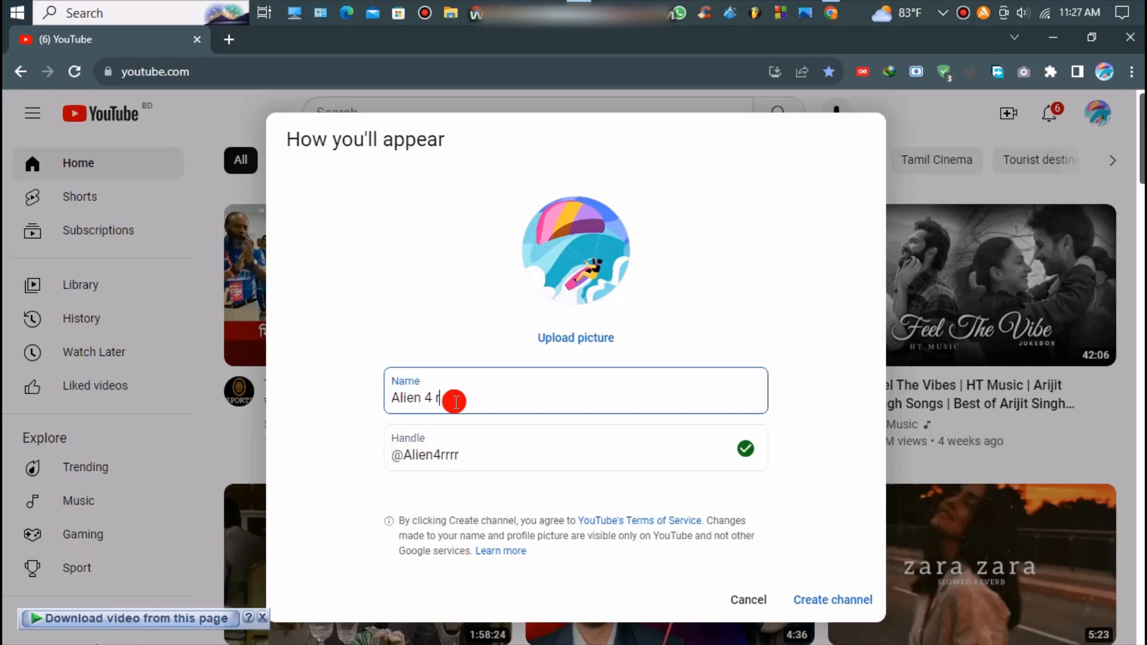
{"action": "left_click", "coordinate": [833, 600]}
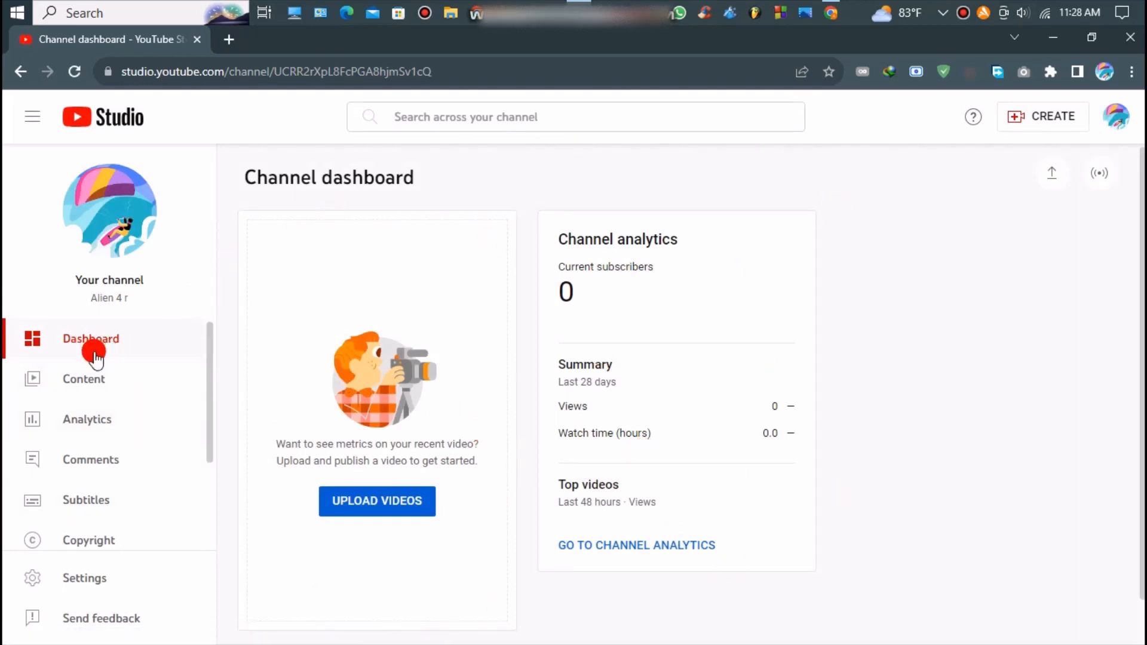
Go to the Customisation page for the Alien 4 r channel in Studio
{"action": "scroll", "coordinate": [107, 364], "scroll_direction": "down", "scroll_amount": 1}
{"action": "scroll", "coordinate": [111, 379], "scroll_direction": "down", "scroll_amount": 1}
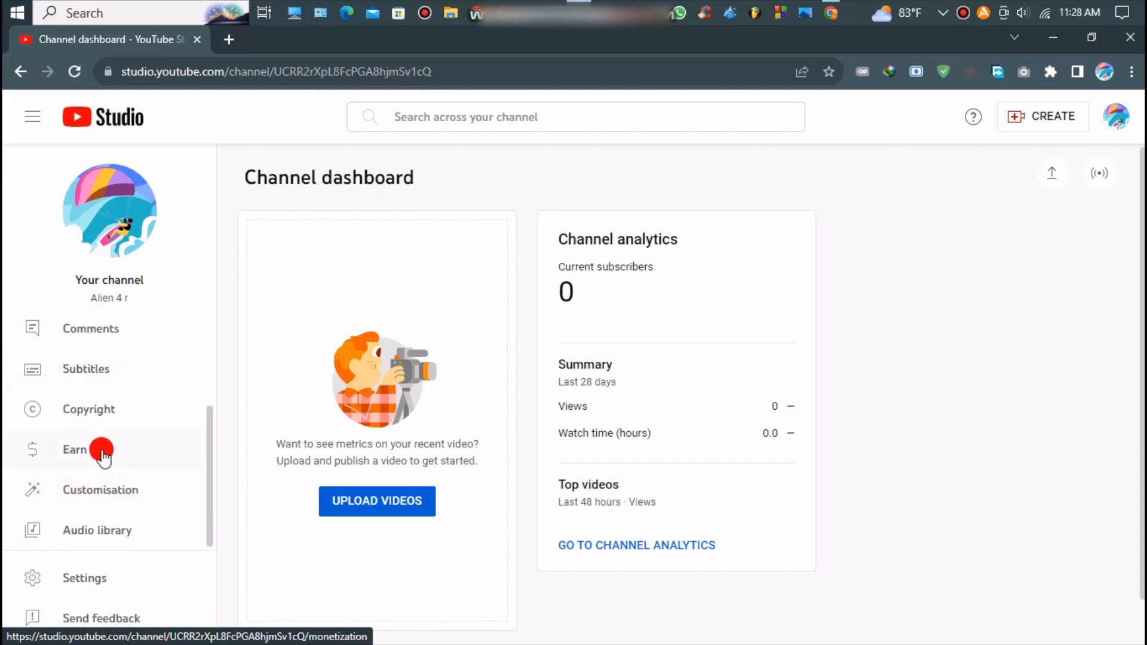
{"action": "left_click", "coordinate": [98, 496]}
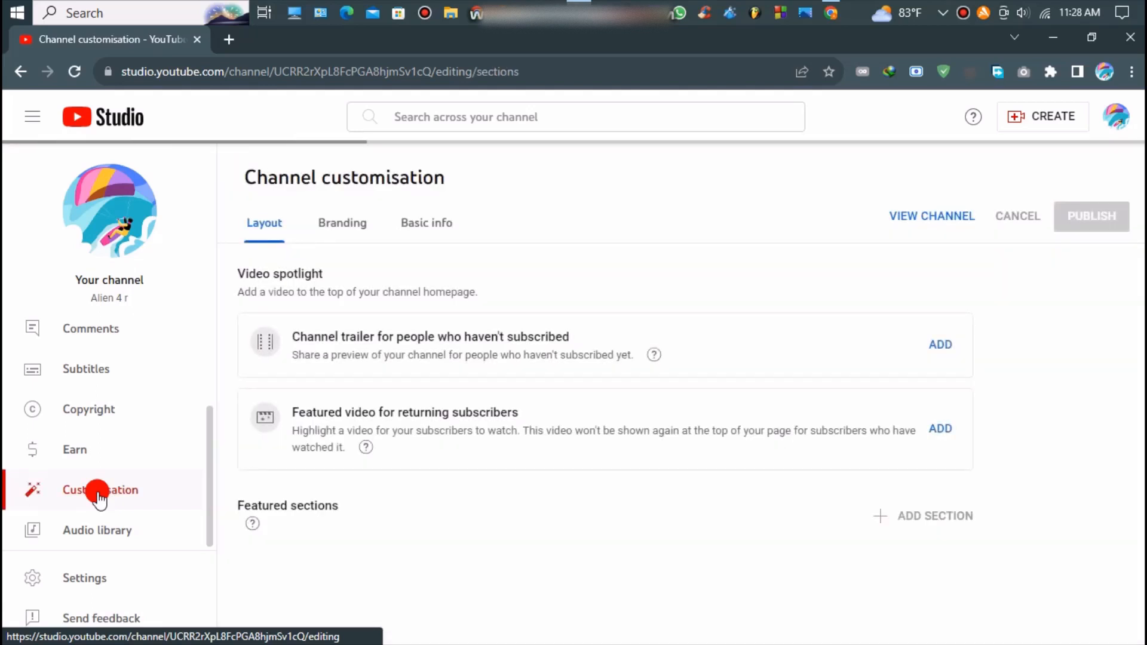
Show the Branding tab and cancel replacing the profile picture, keeping the current one
{"action": "left_click", "coordinate": [337, 227]}
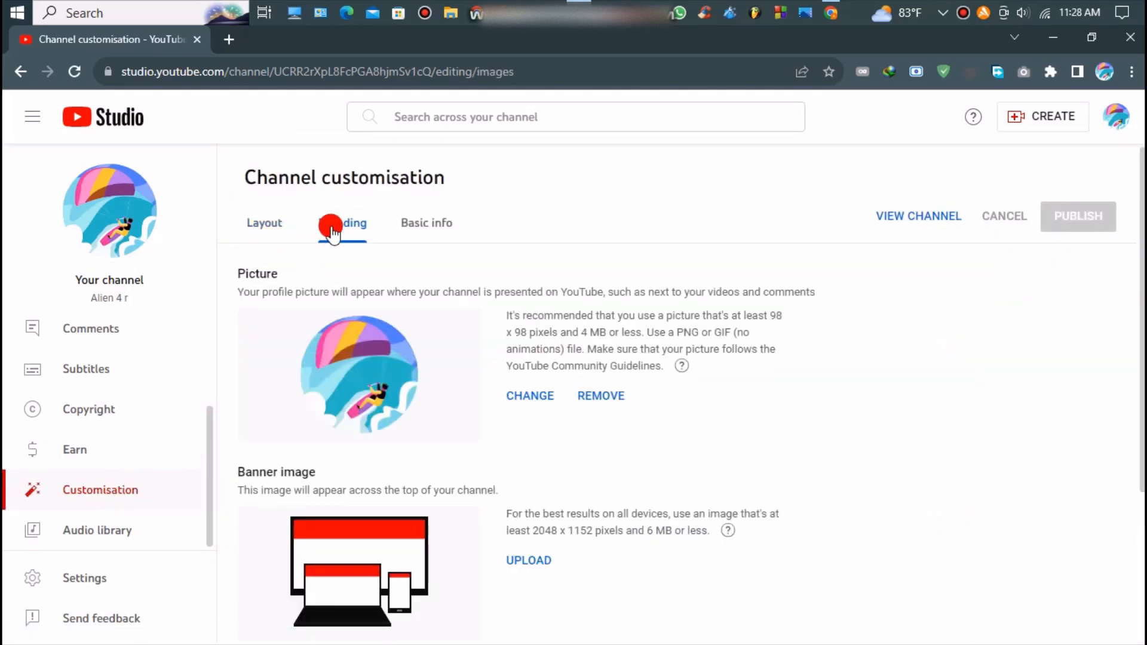
{"action": "left_click", "coordinate": [522, 401]}
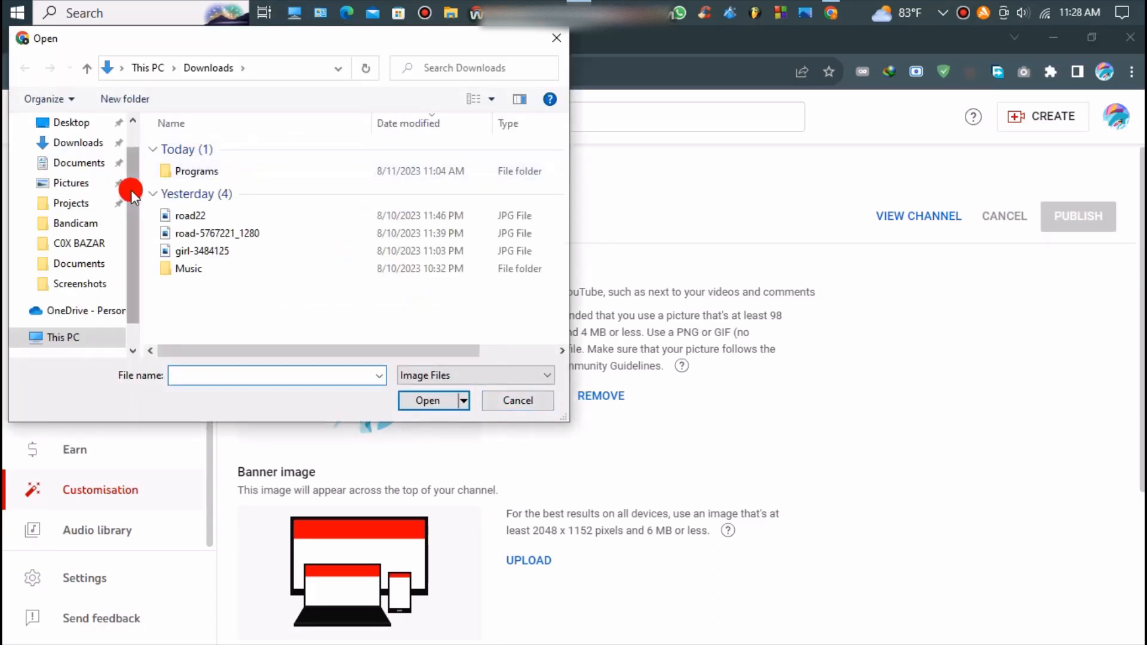
{"action": "left_click", "coordinate": [230, 249]}
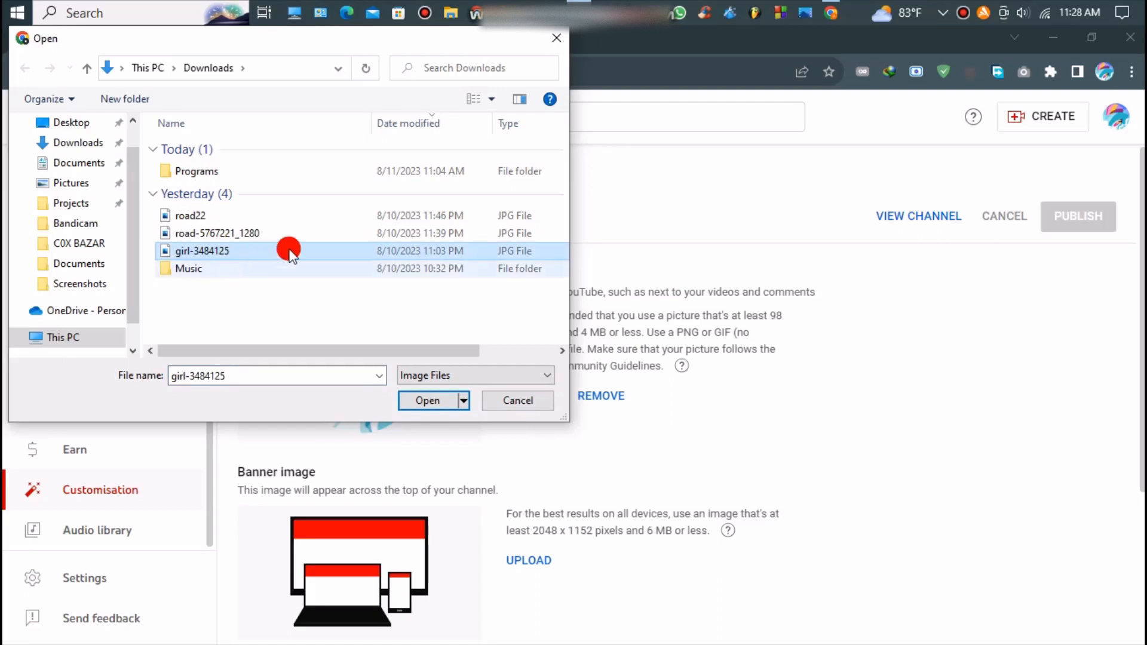
{"action": "left_click", "coordinate": [522, 400]}
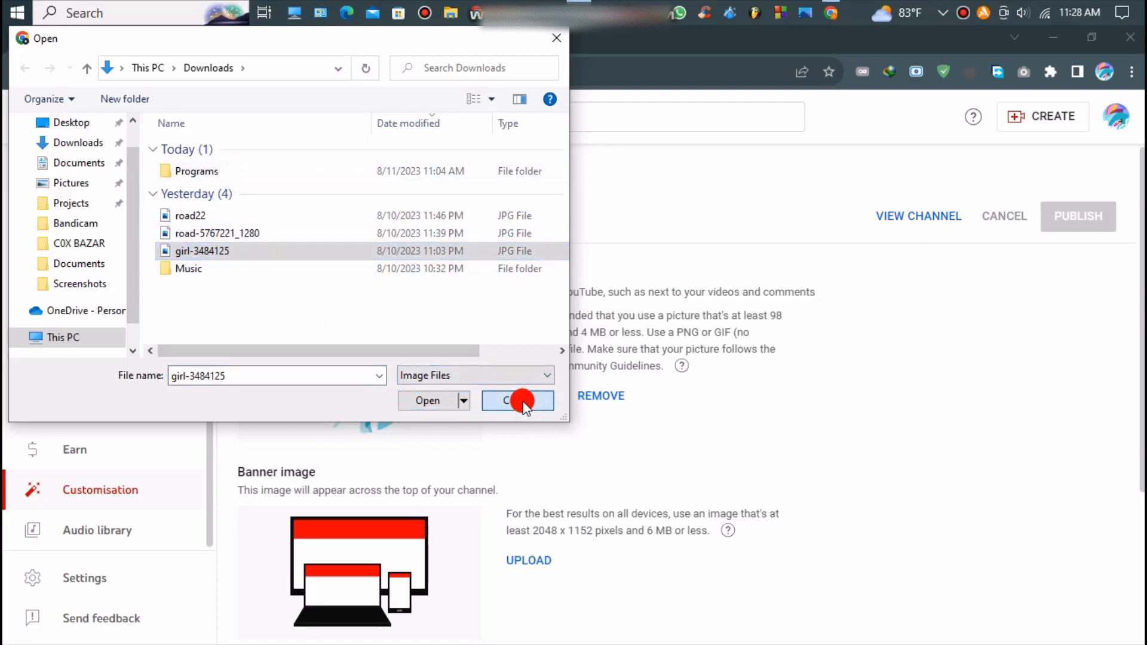
Review the picture guidance: recommended dimensions, file size limit, PNG or GIF, no animations
{"action": "left_click_drag", "start_coordinate": [779, 317], "coordinate": [788, 330]}
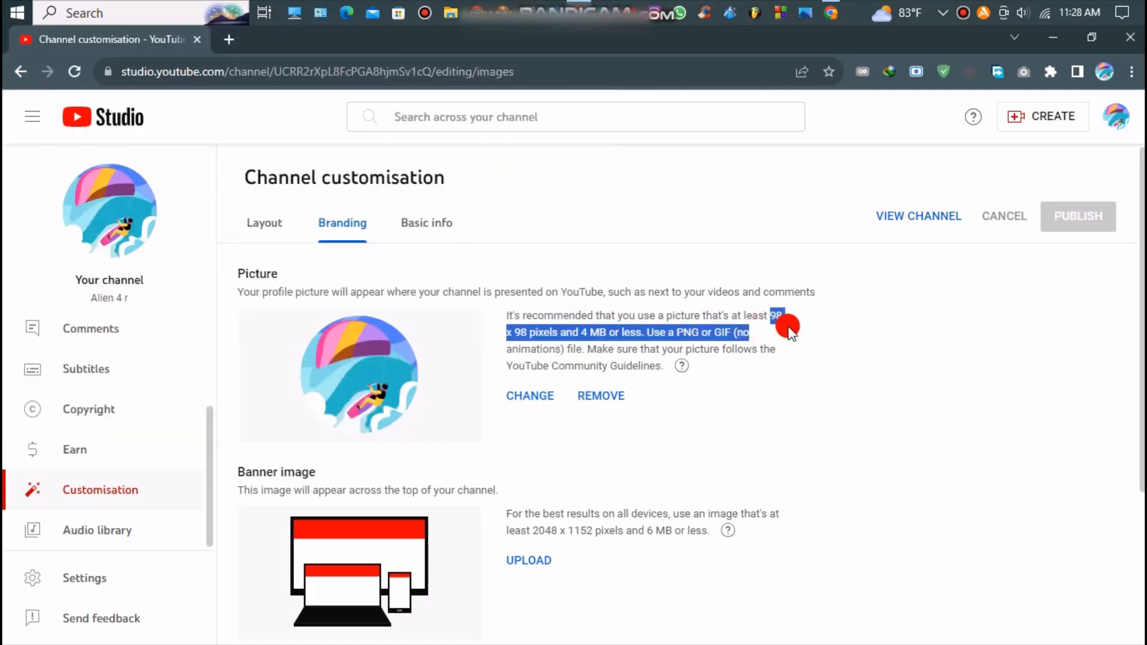
{"action": "left_click_drag", "start_coordinate": [581, 332], "coordinate": [712, 333]}
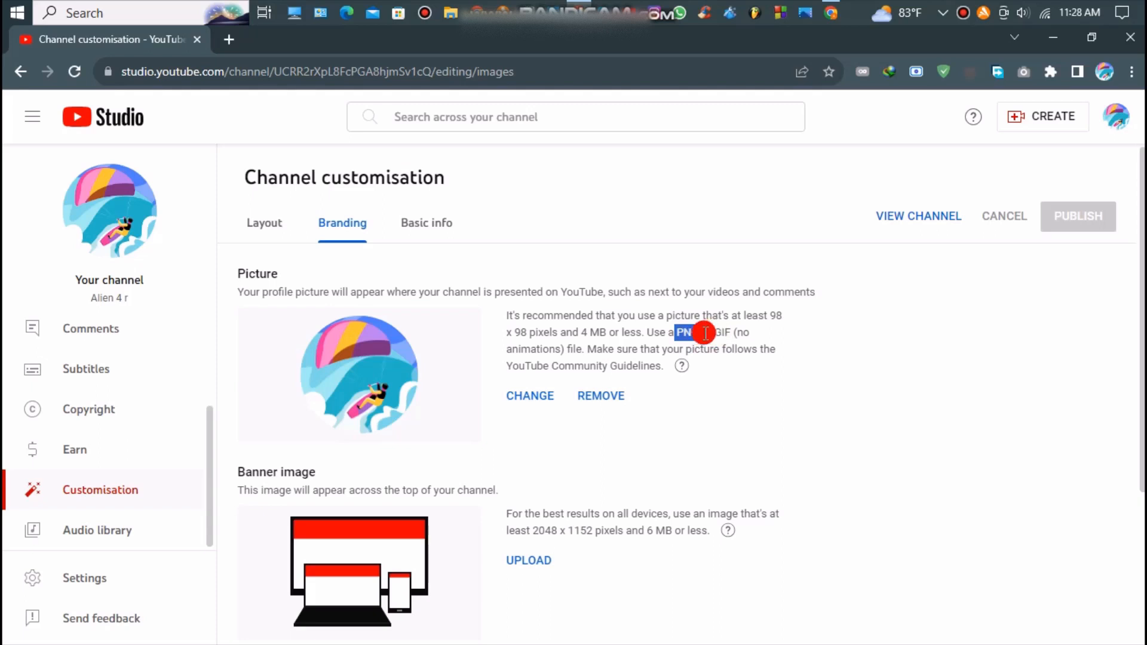
{"action": "left_click_drag", "start_coordinate": [647, 333], "coordinate": [731, 332]}
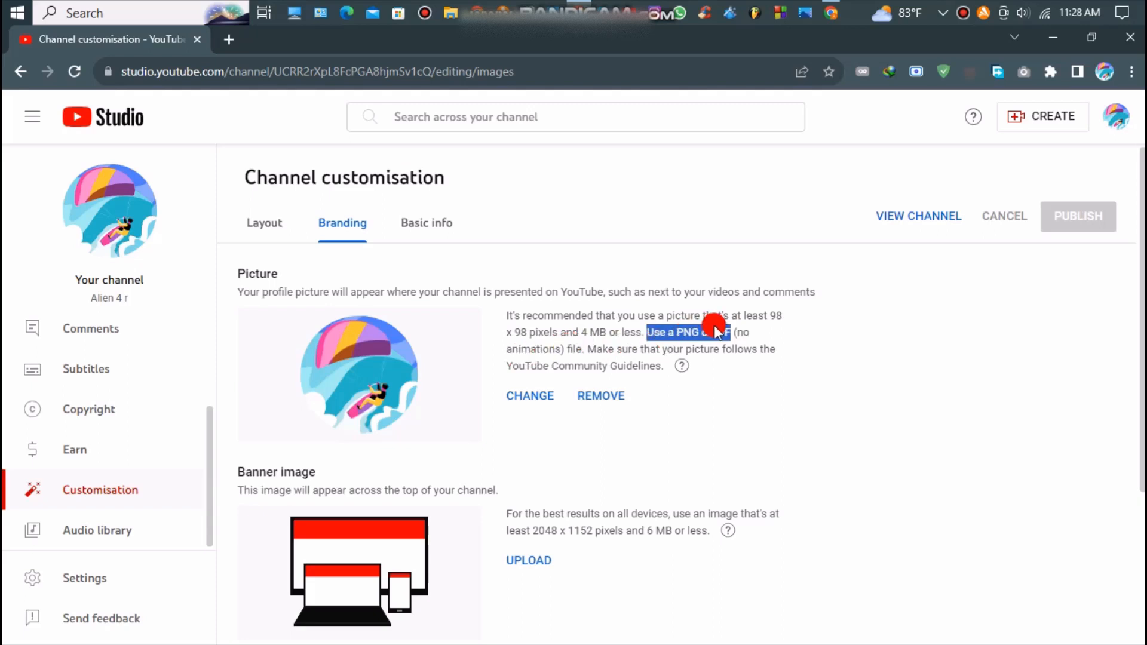
{"action": "left_click_drag", "start_coordinate": [735, 332], "coordinate": [569, 350]}
{"action": "left_click", "coordinate": [752, 349]}
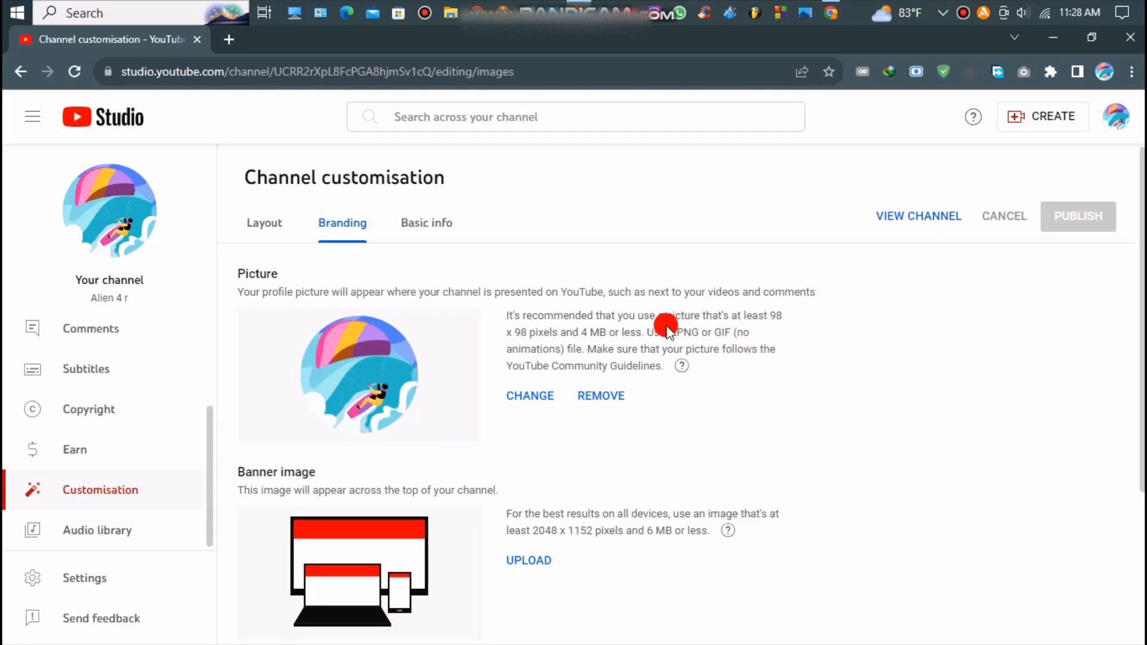
{"action": "scroll", "coordinate": [504, 379], "scroll_direction": "down", "scroll_amount": 1}
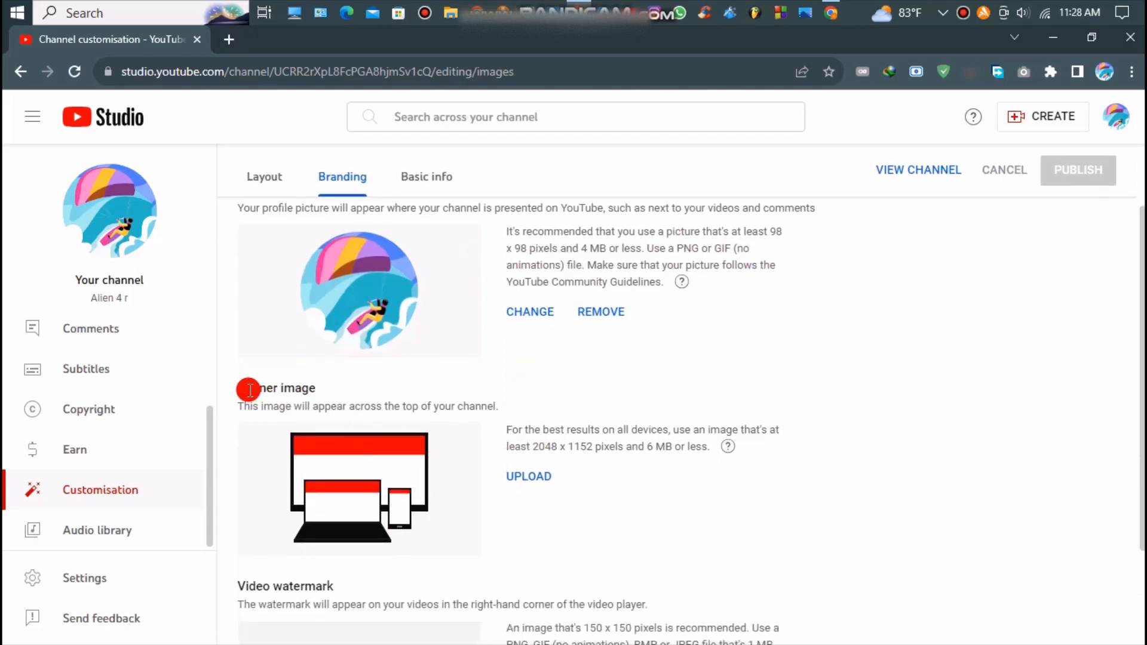
Upload road22 as the banner, crop it lower on the road, and publish
{"action": "left_click", "coordinate": [521, 478]}
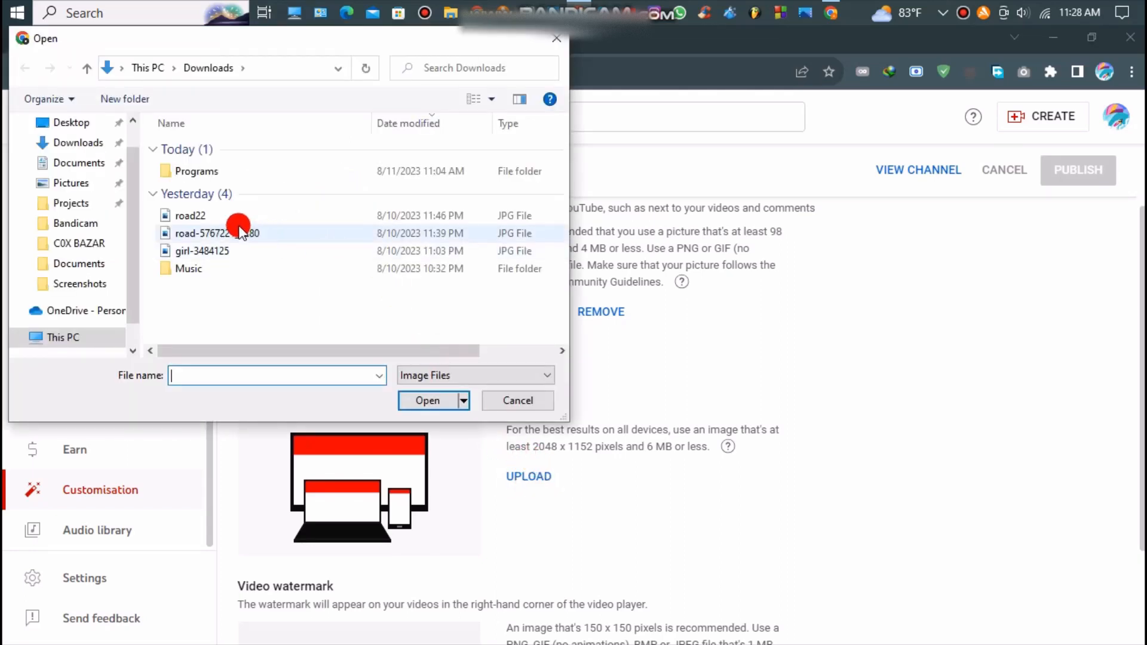
{"action": "left_click", "coordinate": [239, 215]}
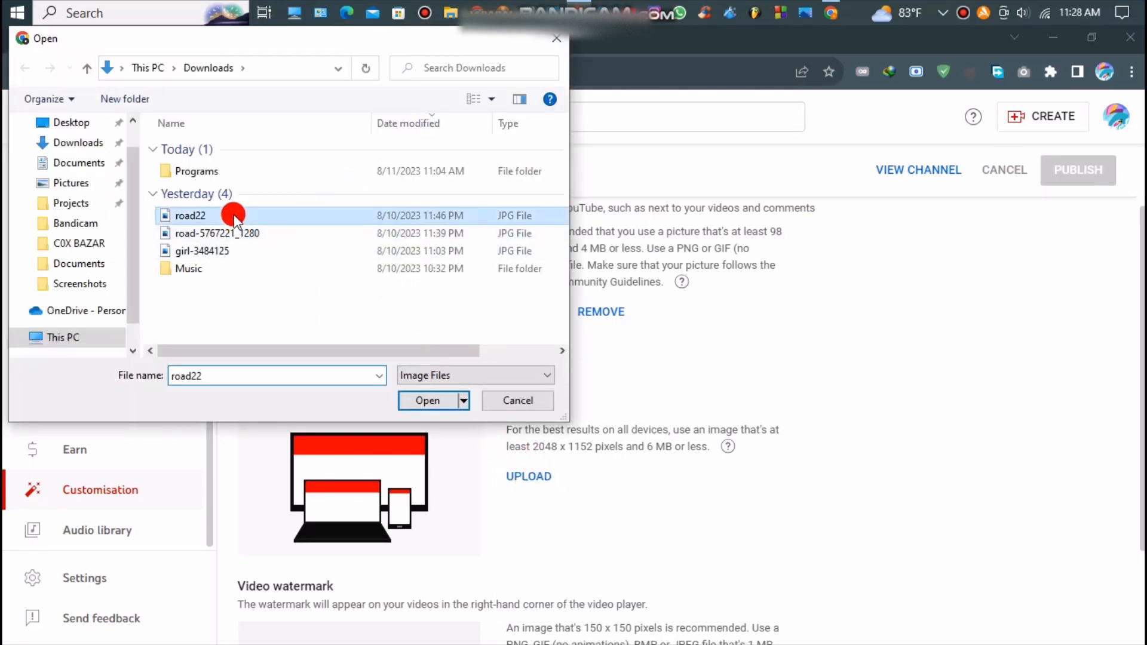
{"action": "left_click", "coordinate": [414, 402]}
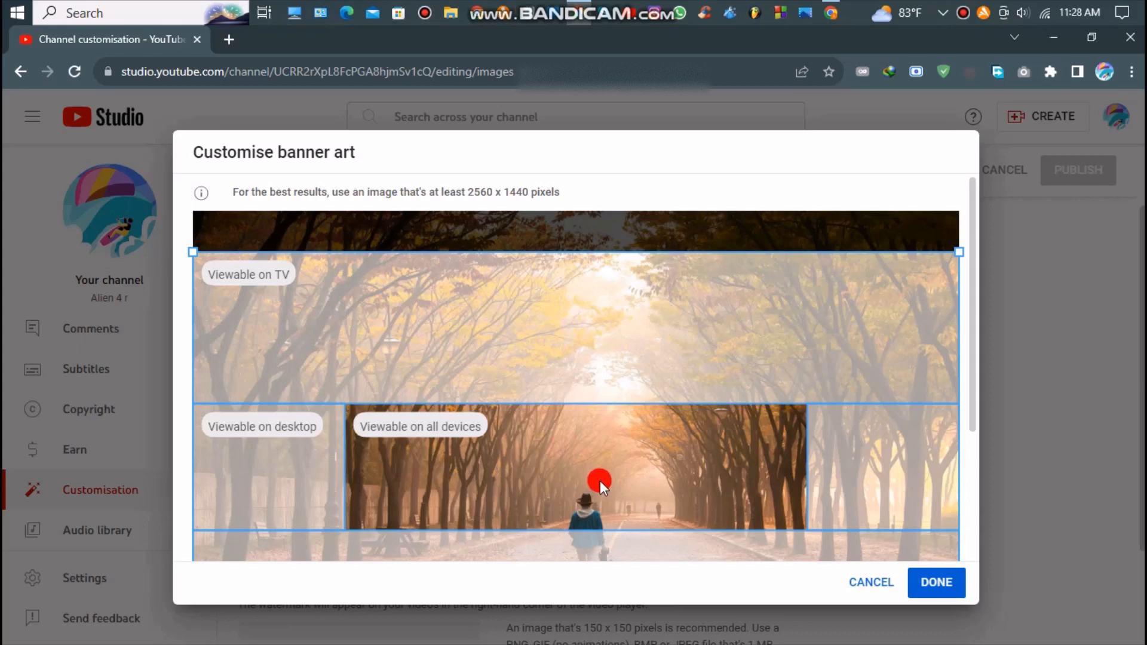
{"action": "left_click_drag", "start_coordinate": [600, 480], "coordinate": [605, 545]}
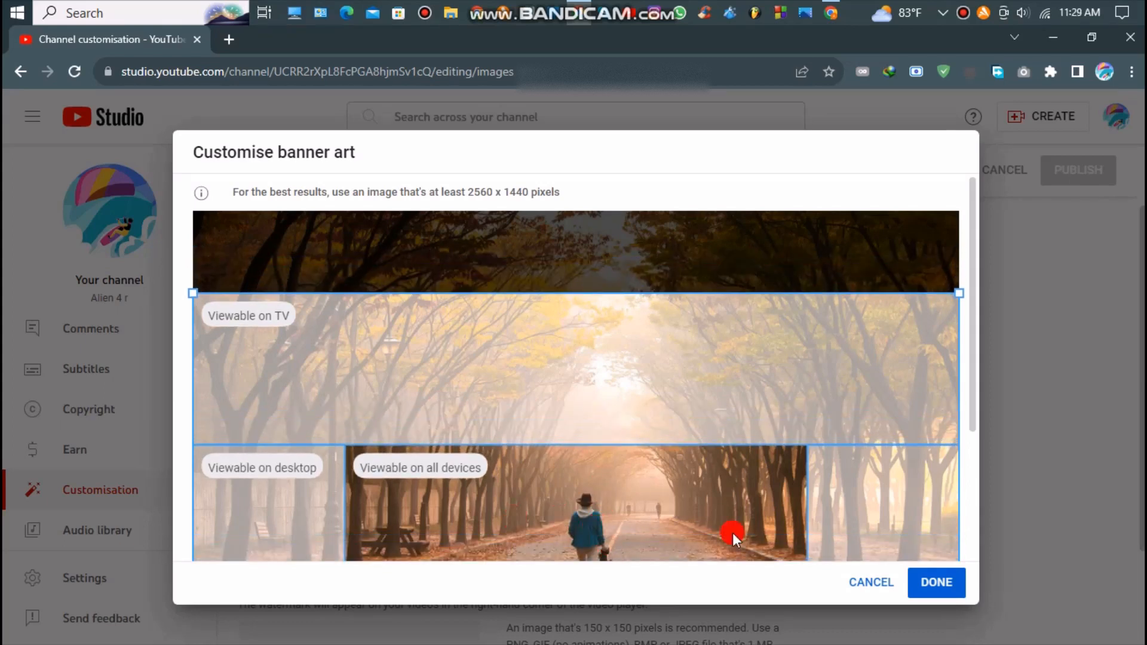
{"action": "left_click", "coordinate": [937, 583]}
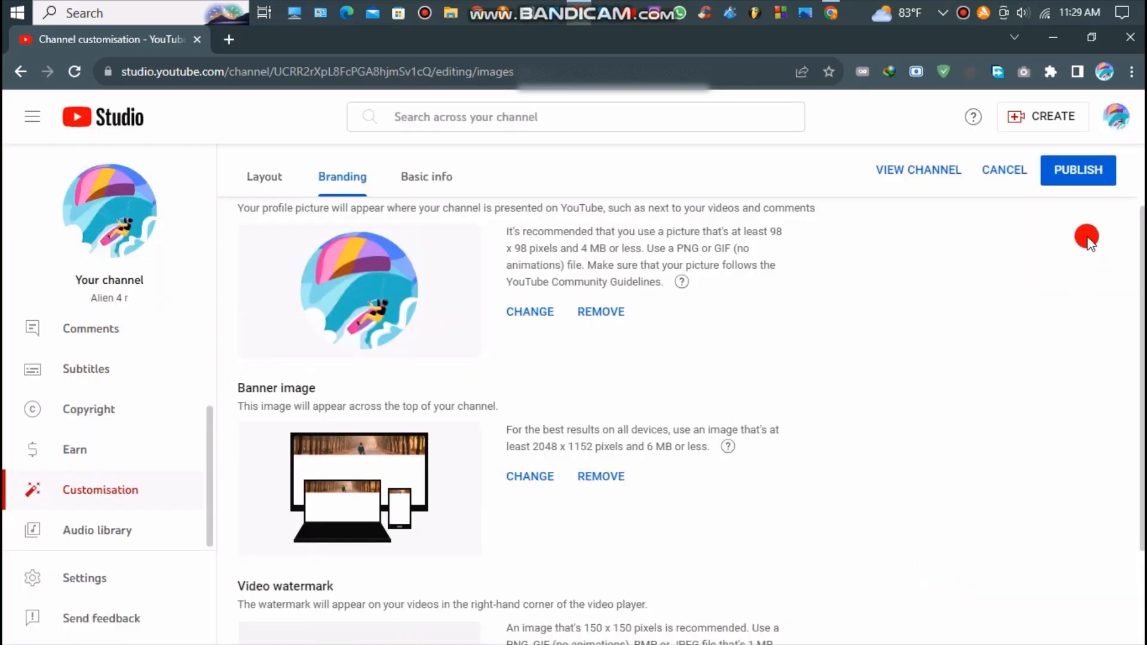
{"action": "left_click", "coordinate": [1079, 173]}
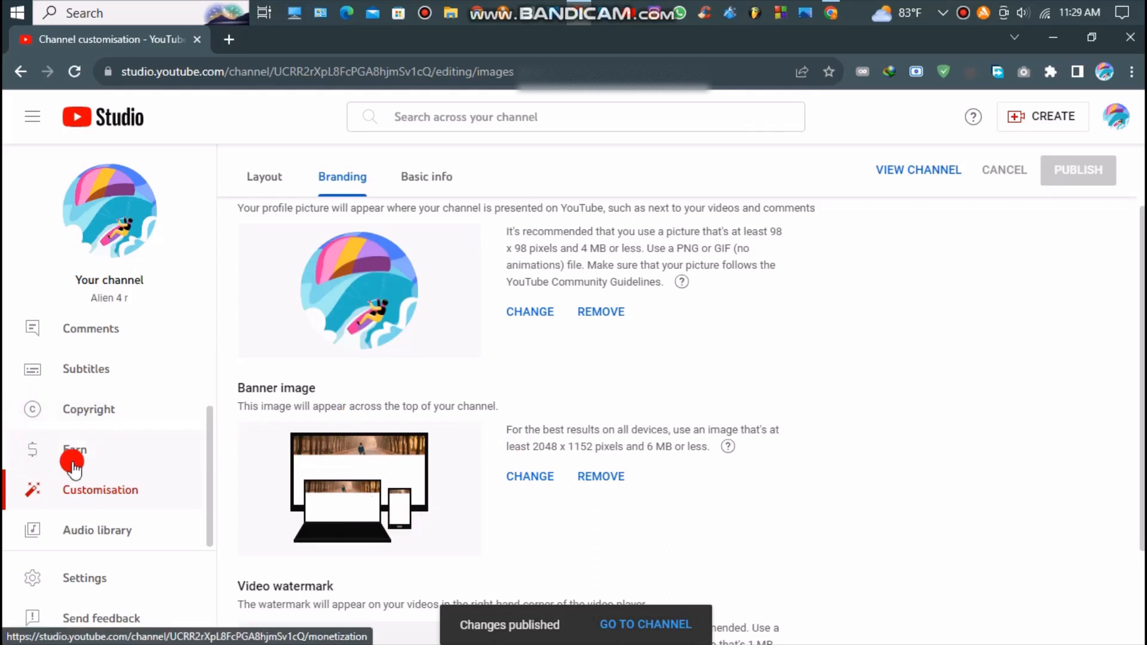
Check the Alien 4 r public page and its About tab, then return to Branding settings
{"action": "scroll", "coordinate": [72, 463], "scroll_direction": "up", "scroll_amount": 3}
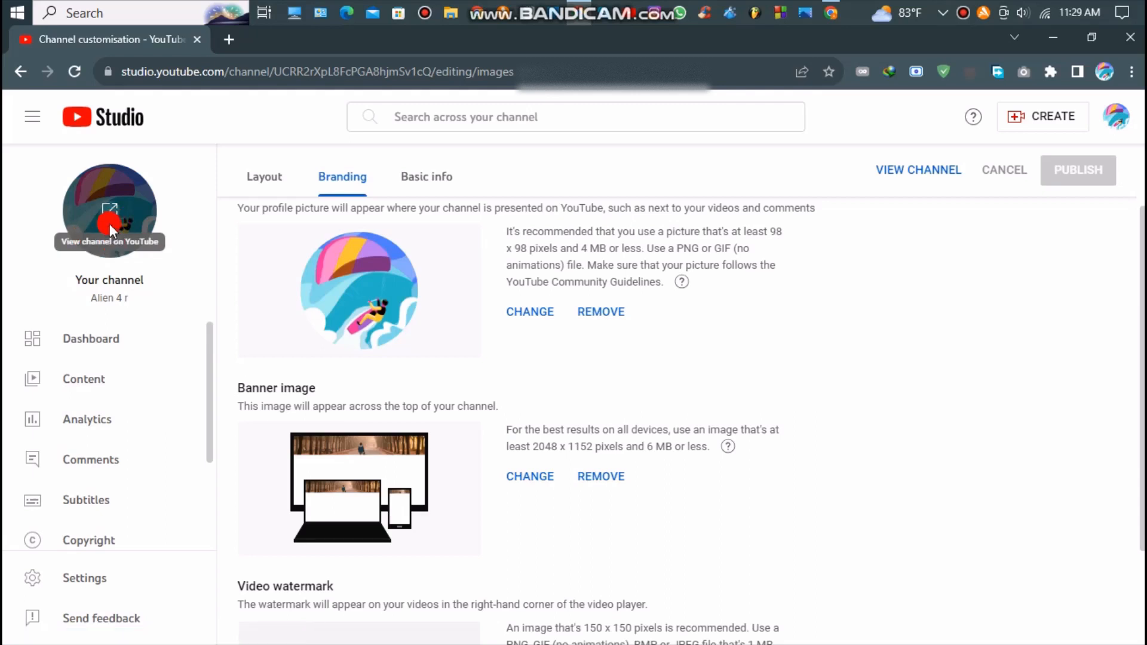
{"action": "left_click", "coordinate": [109, 227]}
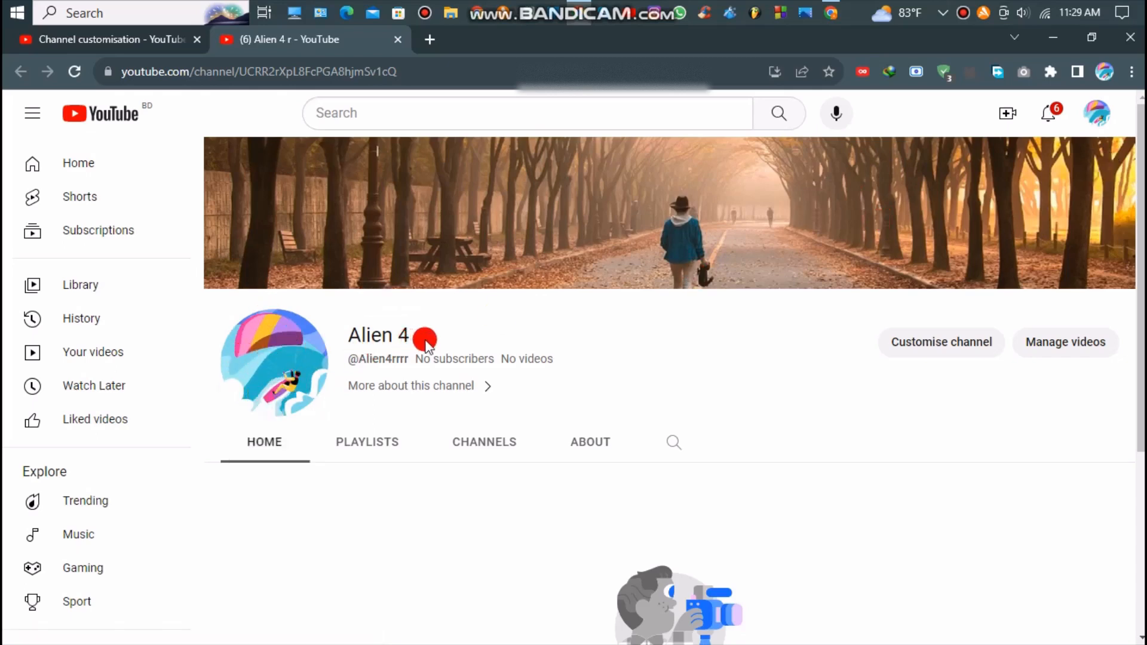
{"action": "left_click_drag", "start_coordinate": [426, 345], "coordinate": [342, 336]}
{"action": "left_click", "coordinate": [519, 352]}
{"action": "left_click", "coordinate": [426, 390]}
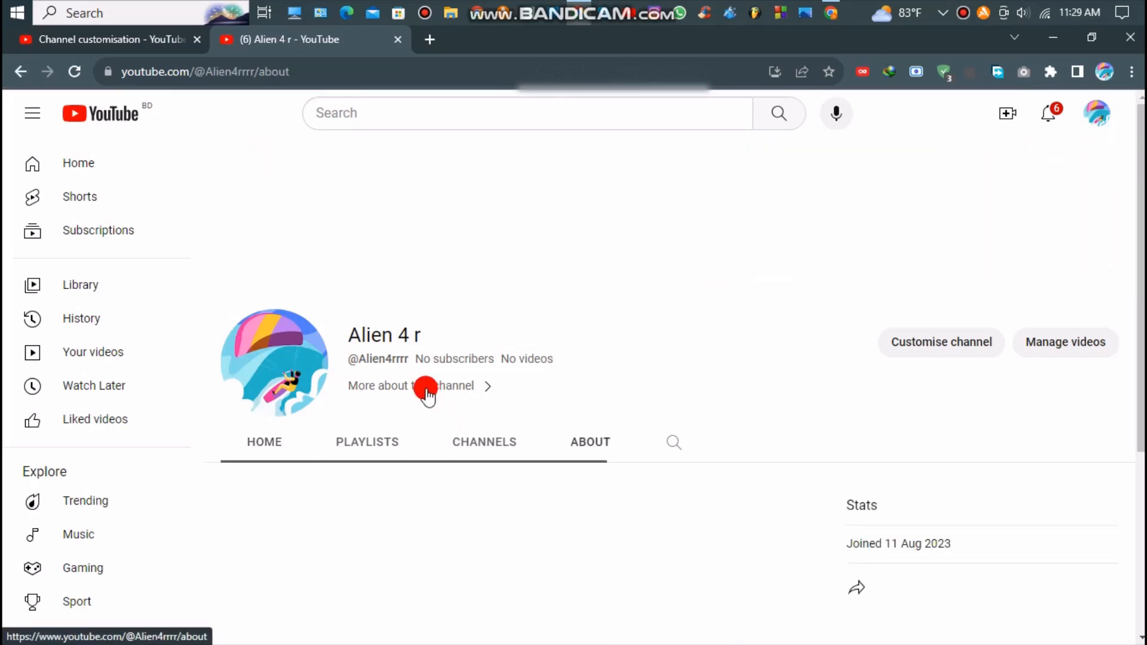
{"action": "left_click", "coordinate": [141, 38]}
{"action": "scroll", "coordinate": [115, 461], "scroll_direction": "down", "scroll_amount": 2}
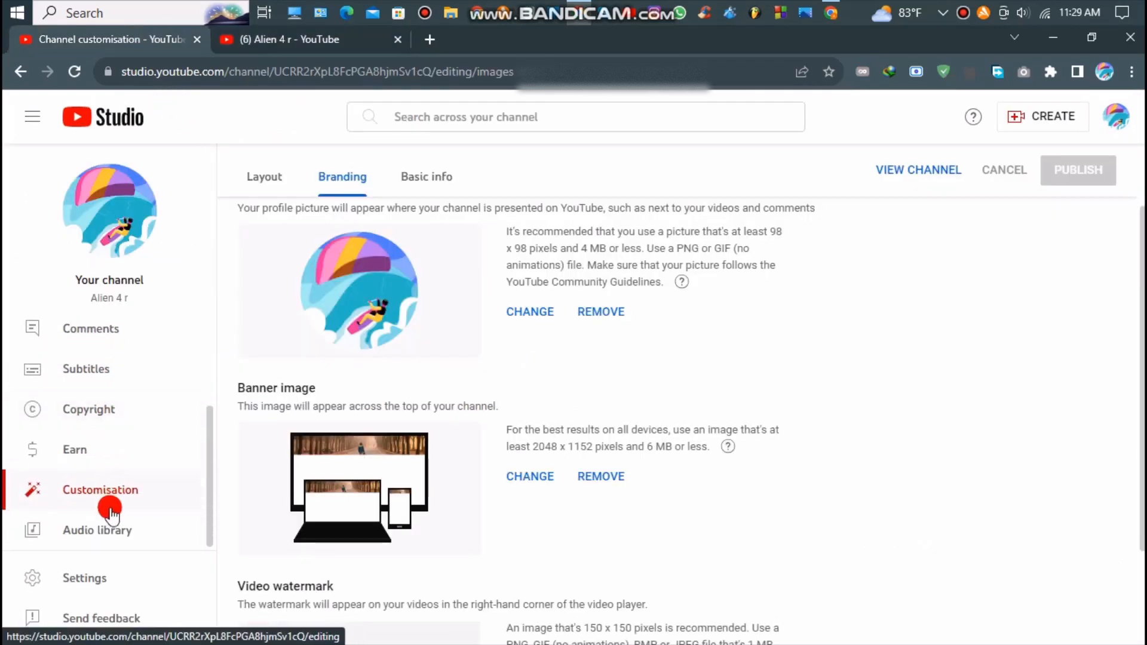
Enter 'gaming..' as the channel description on the Basic info tab
{"action": "left_click", "coordinate": [428, 182]}
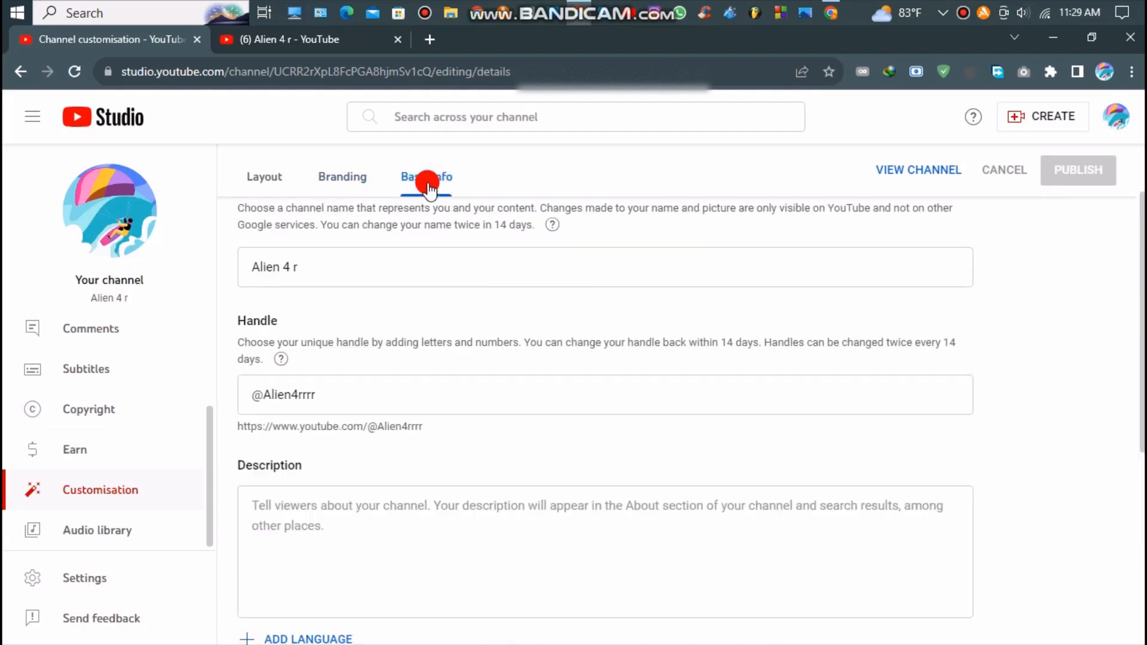
{"action": "left_click", "coordinate": [248, 505]}
{"action": "scroll", "coordinate": [295, 430], "scroll_direction": "down", "scroll_amount": 1}
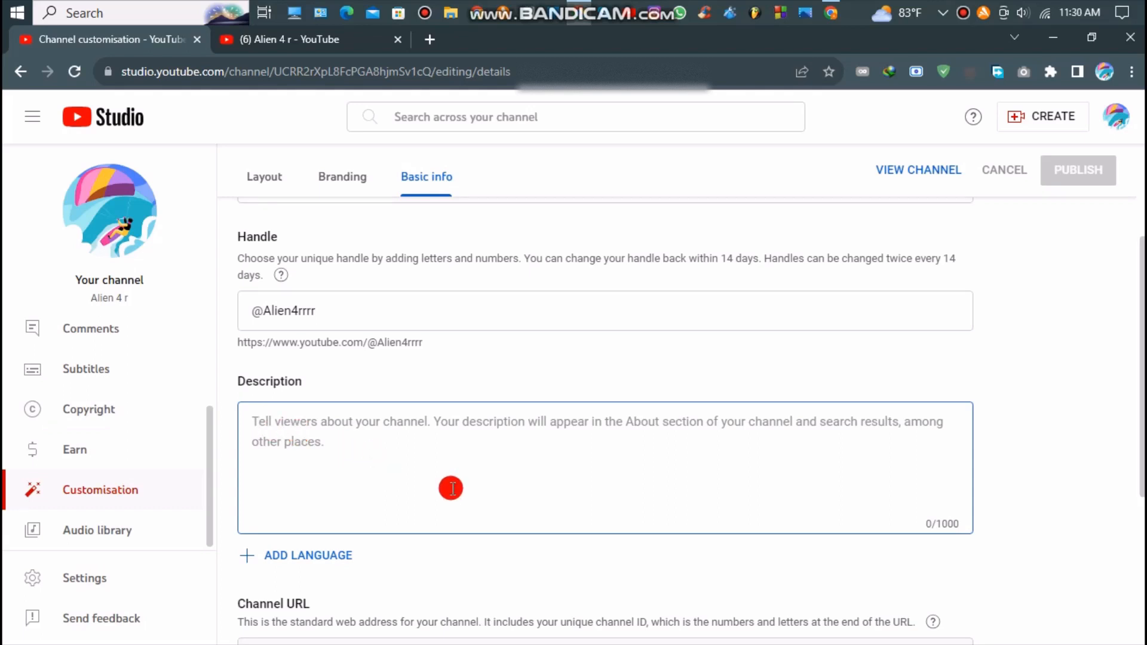
{"action": "type", "text": "gaming.."}
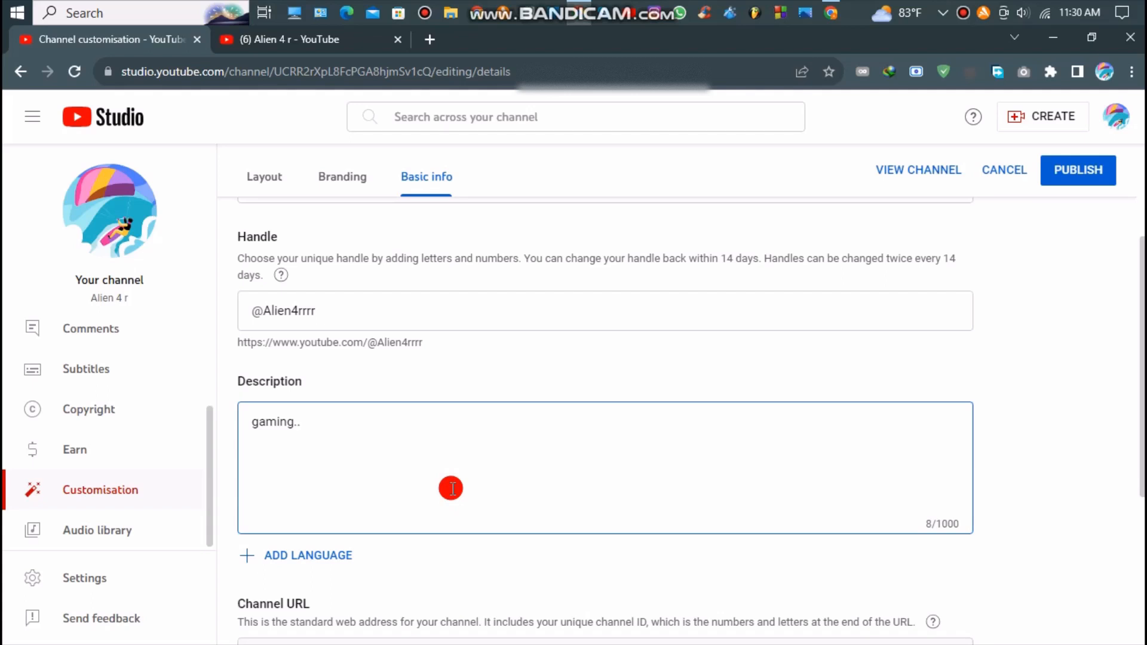
{"action": "scroll", "coordinate": [442, 489], "scroll_direction": "down", "scroll_amount": 5}
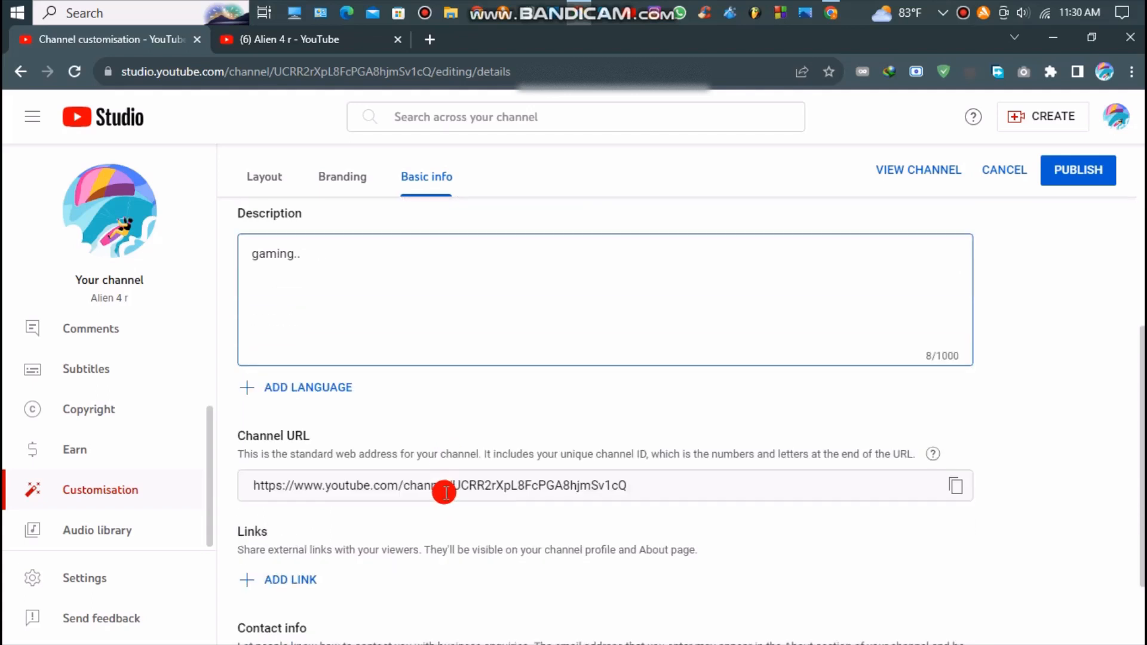
Add a channel link titled 'facebook', leaving its URL empty, and open a new browser tab
{"action": "left_click", "coordinate": [272, 478]}
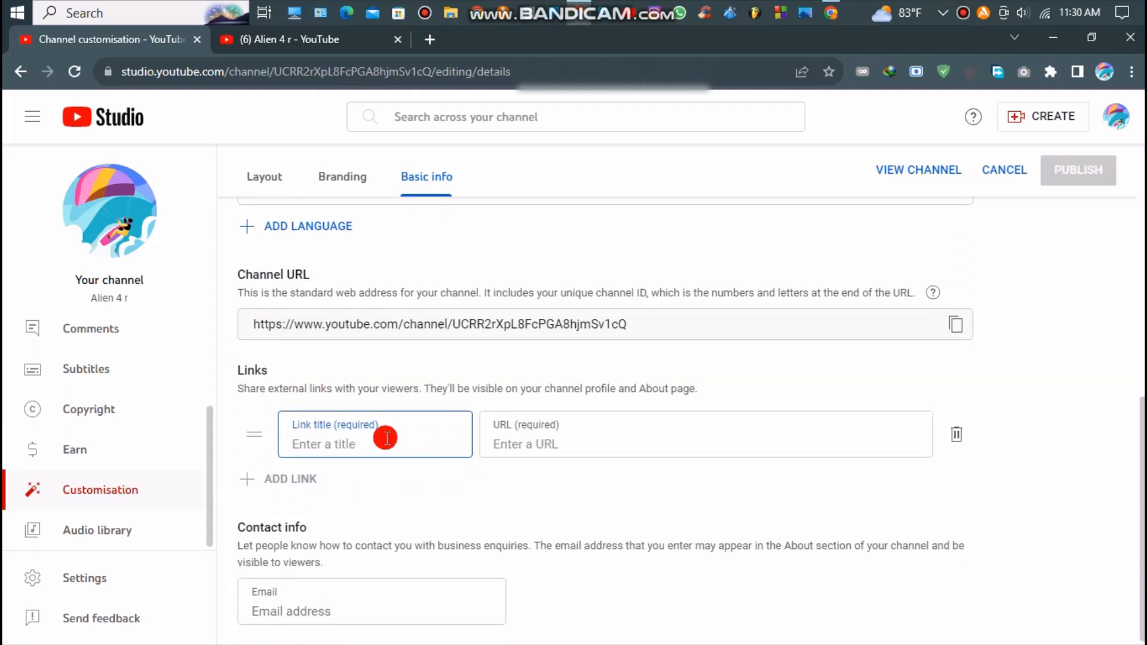
{"action": "left_click", "coordinate": [523, 444]}
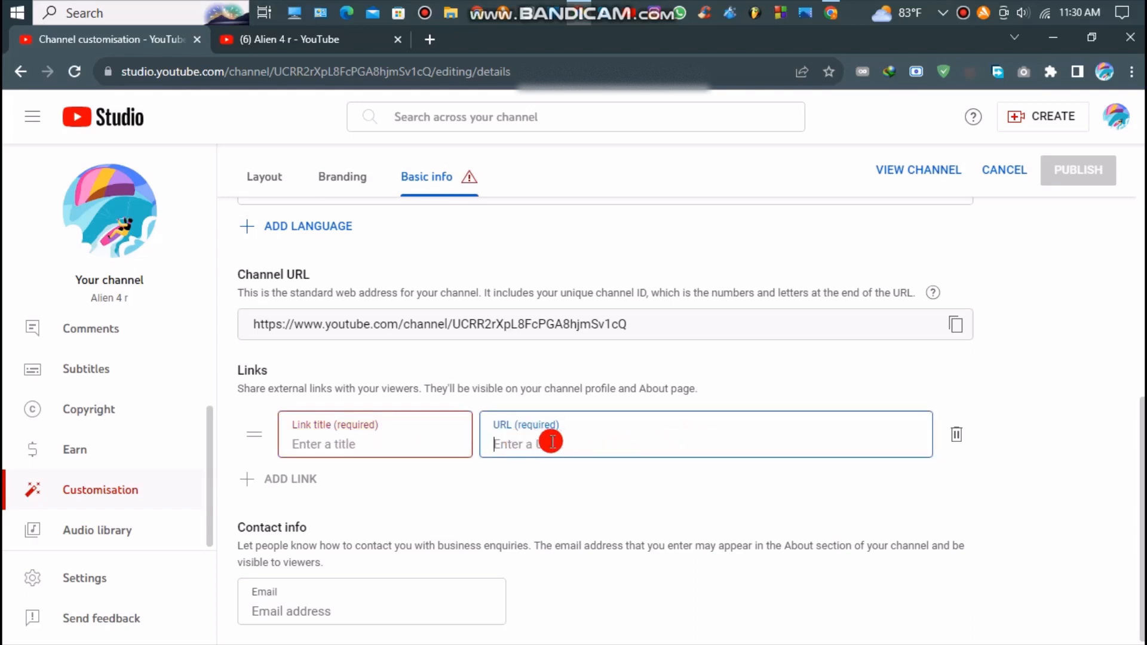
{"action": "left_click", "coordinate": [412, 441]}
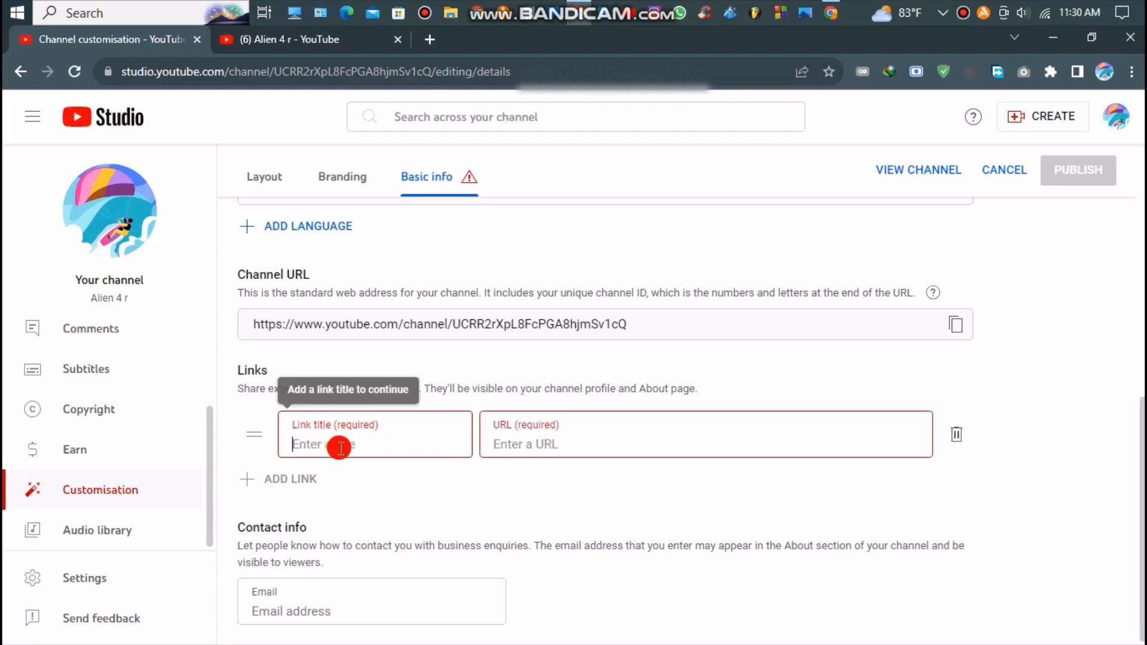
{"action": "type", "text": "facebo"}
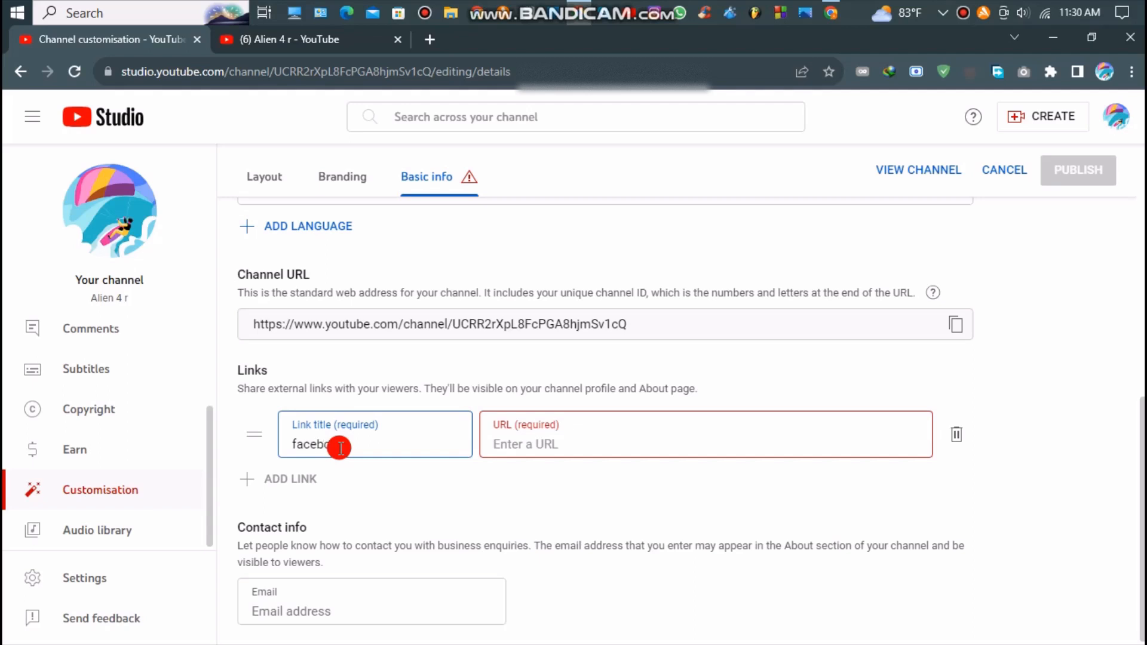
{"action": "type", "text": "ok"}
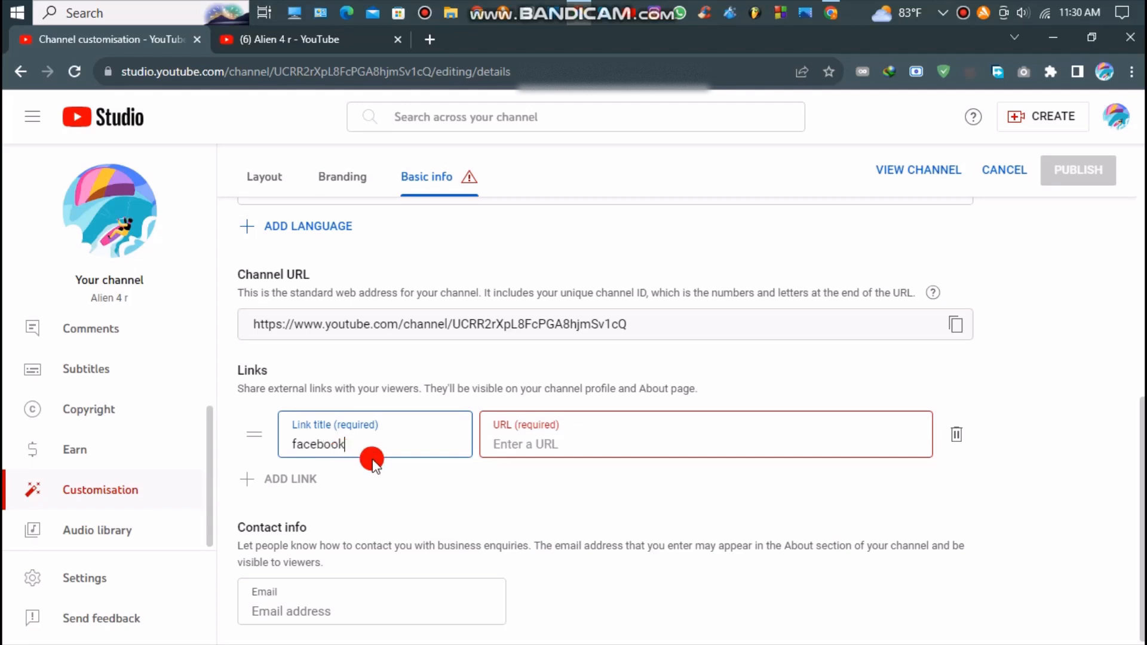
{"action": "left_click", "coordinate": [513, 449]}
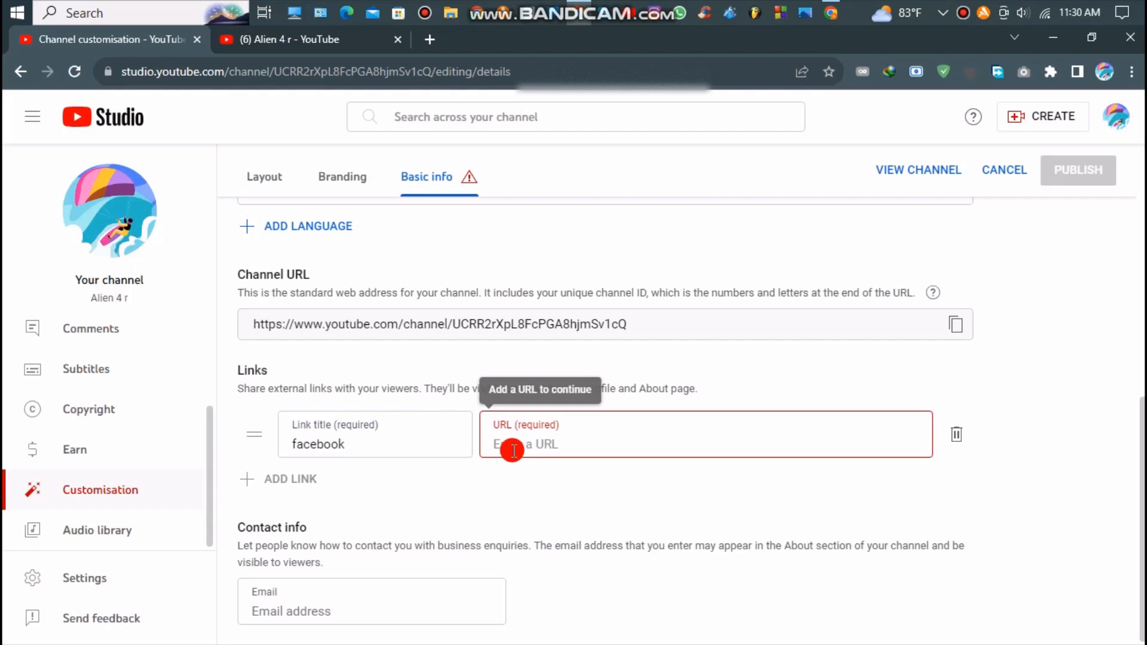
{"action": "left_click", "coordinate": [438, 33]}
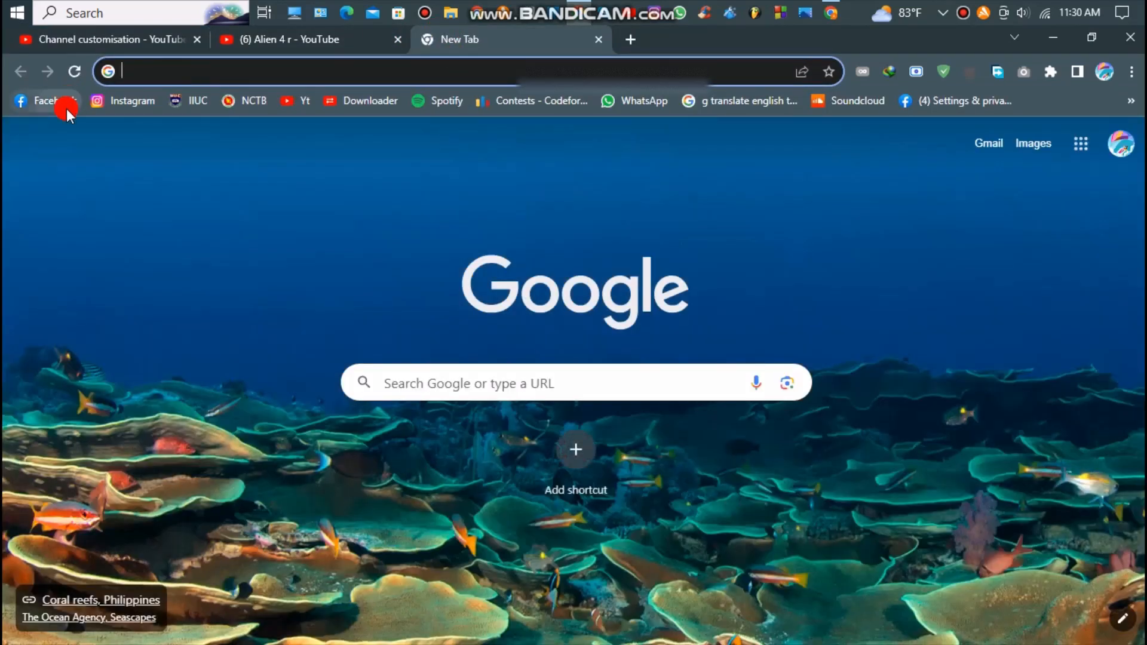
Load Facebook, copy its home page address, and return to the YouTube tab
{"action": "left_click", "coordinate": [68, 109]}
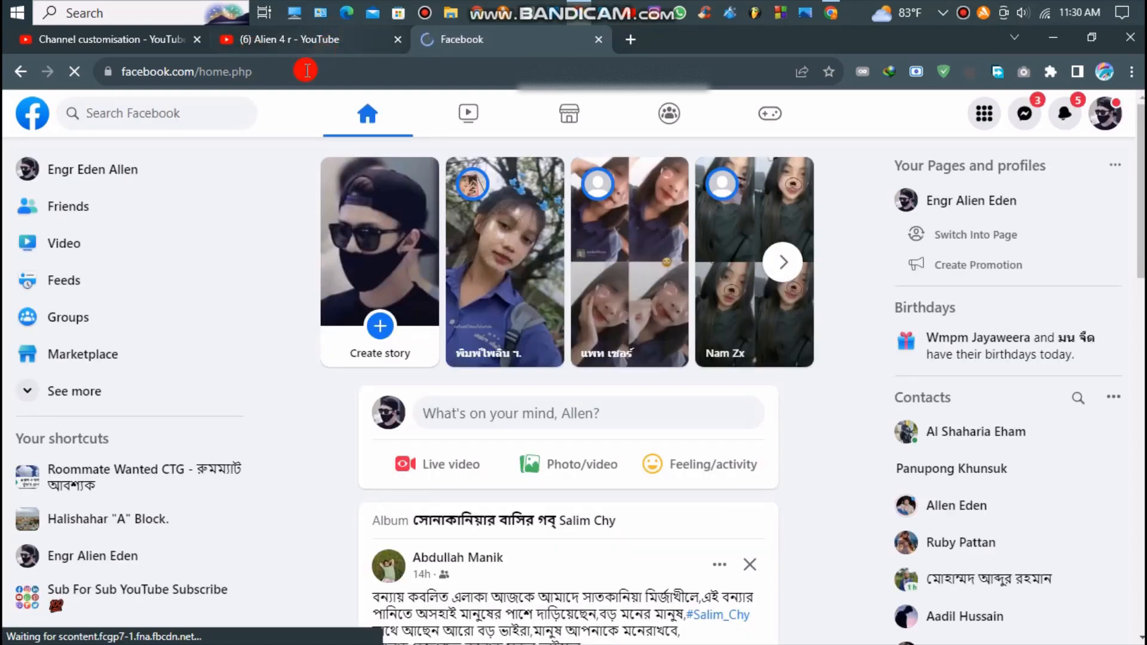
{"action": "left_click", "coordinate": [305, 71]}
{"action": "key", "text": "ctrl+c"}
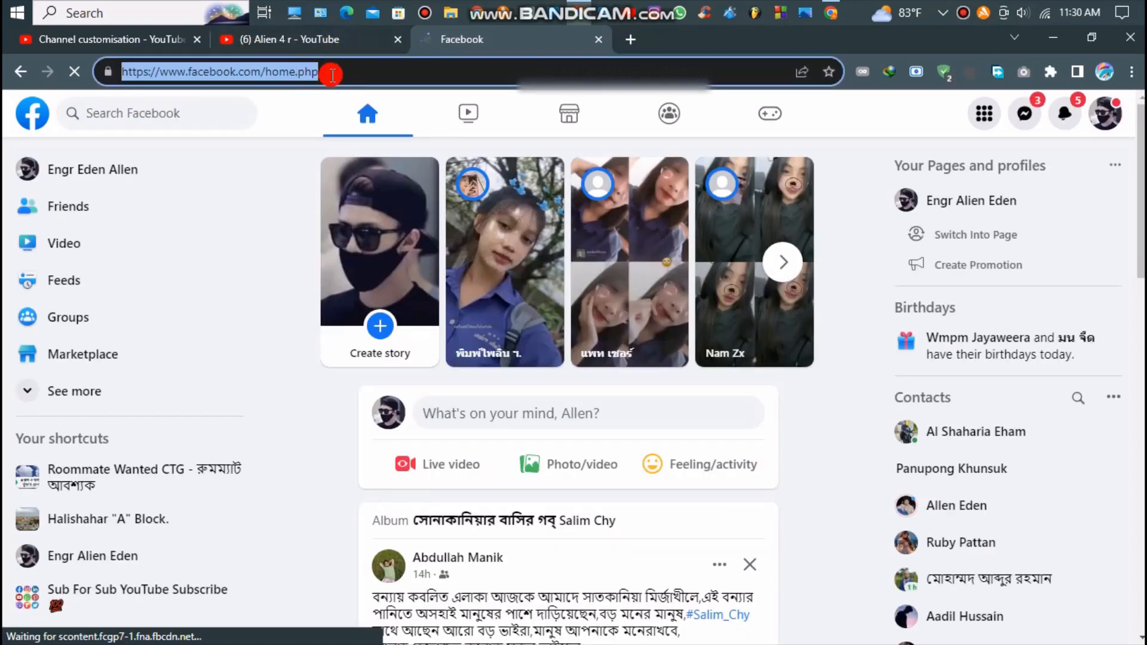
{"action": "right_click", "coordinate": [291, 71]}
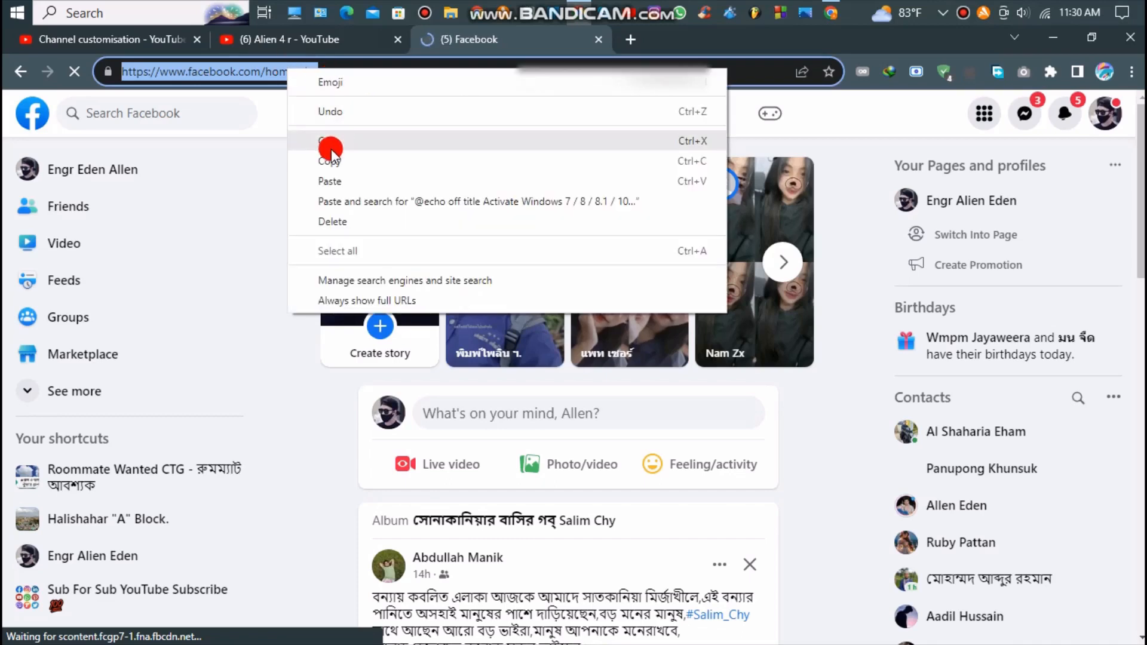
{"action": "left_click", "coordinate": [330, 164]}
{"action": "left_click", "coordinate": [281, 39]}
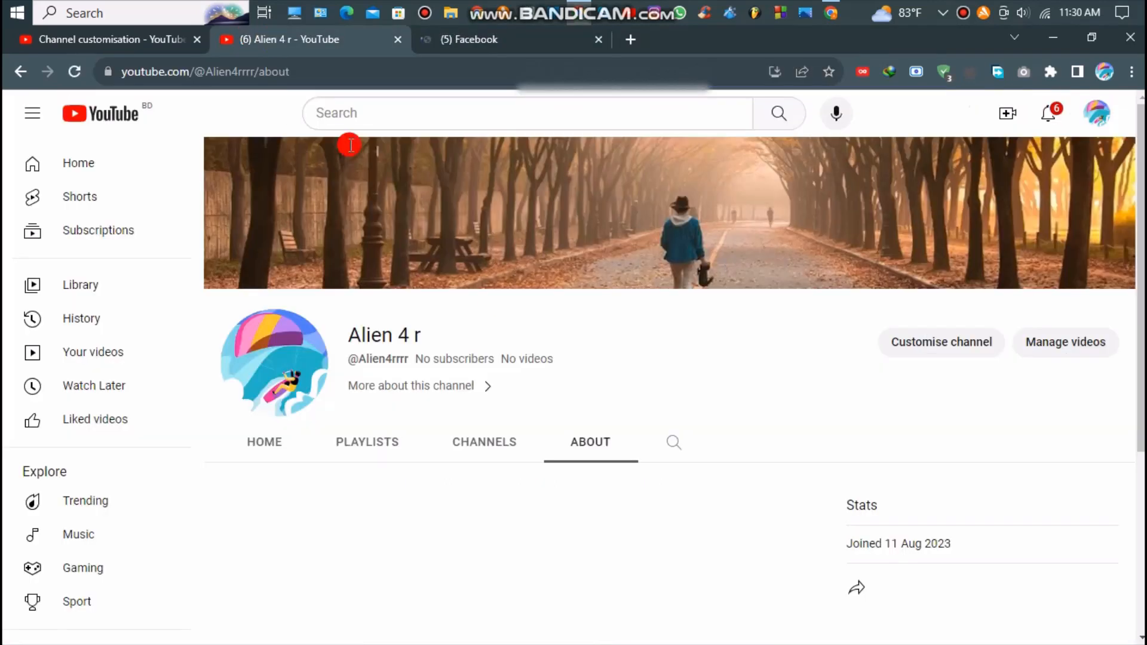
{"action": "left_click", "coordinate": [91, 34]}
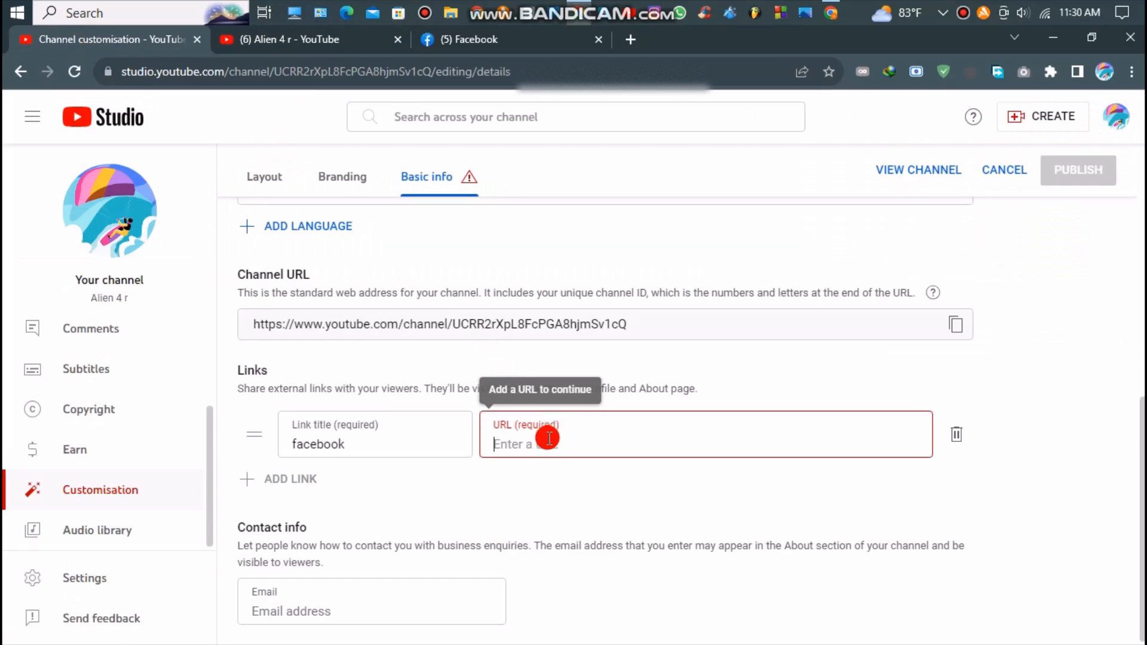
{"action": "right_click", "coordinate": [549, 439]}
{"action": "left_click", "coordinate": [603, 272]}
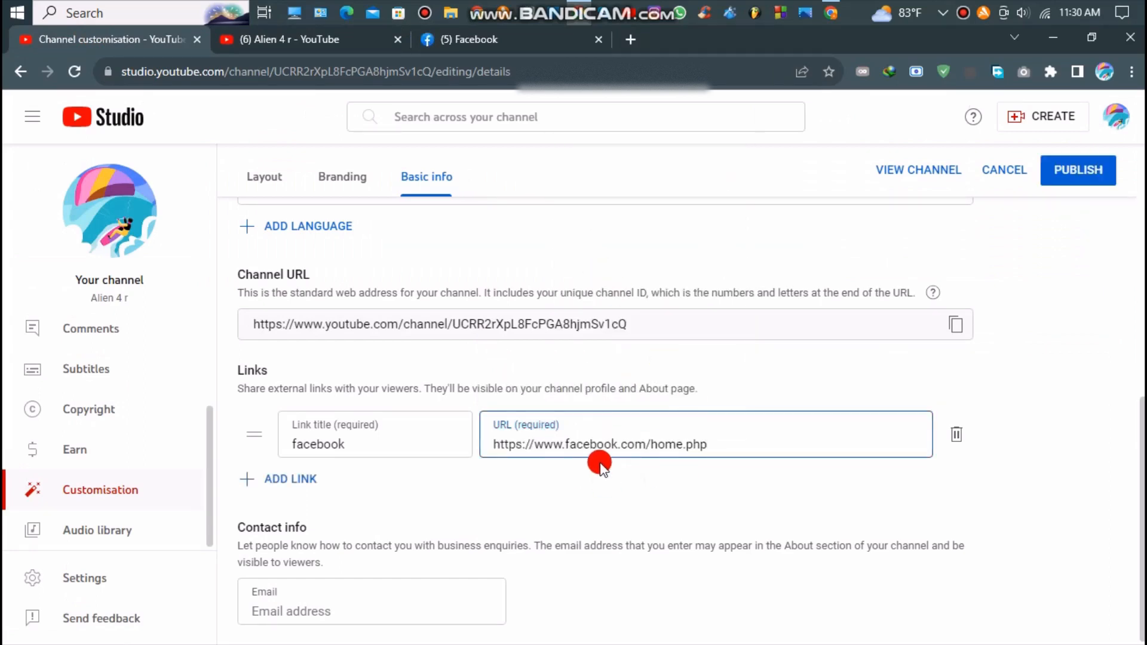
{"action": "left_click", "coordinate": [1062, 171]}
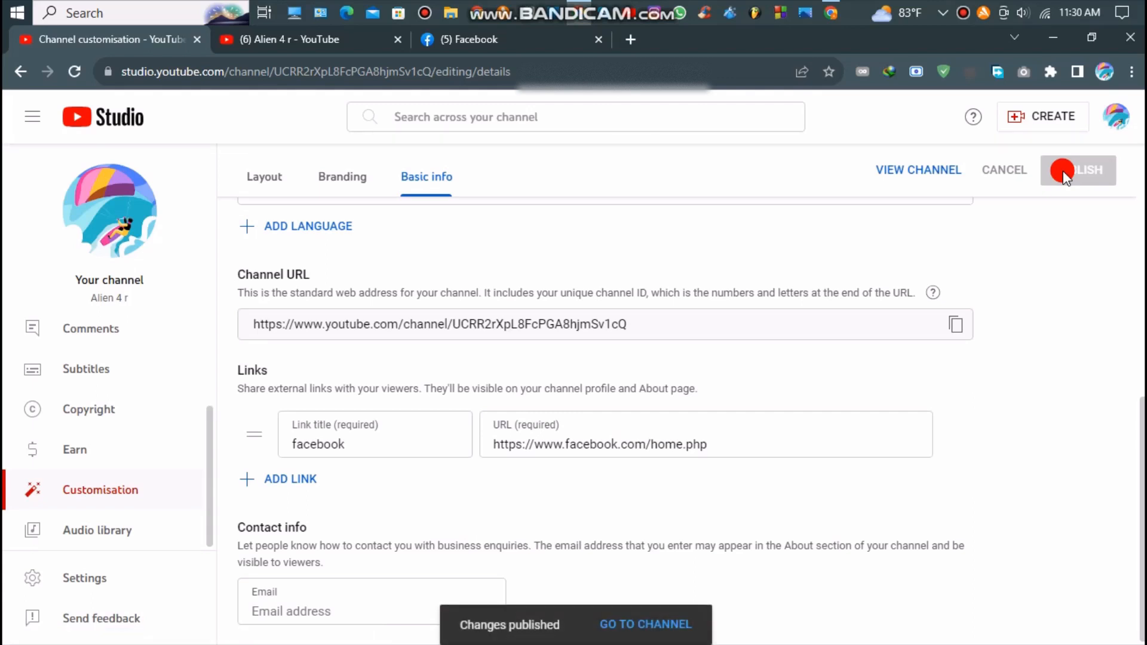
{"action": "left_click", "coordinate": [100, 208]}
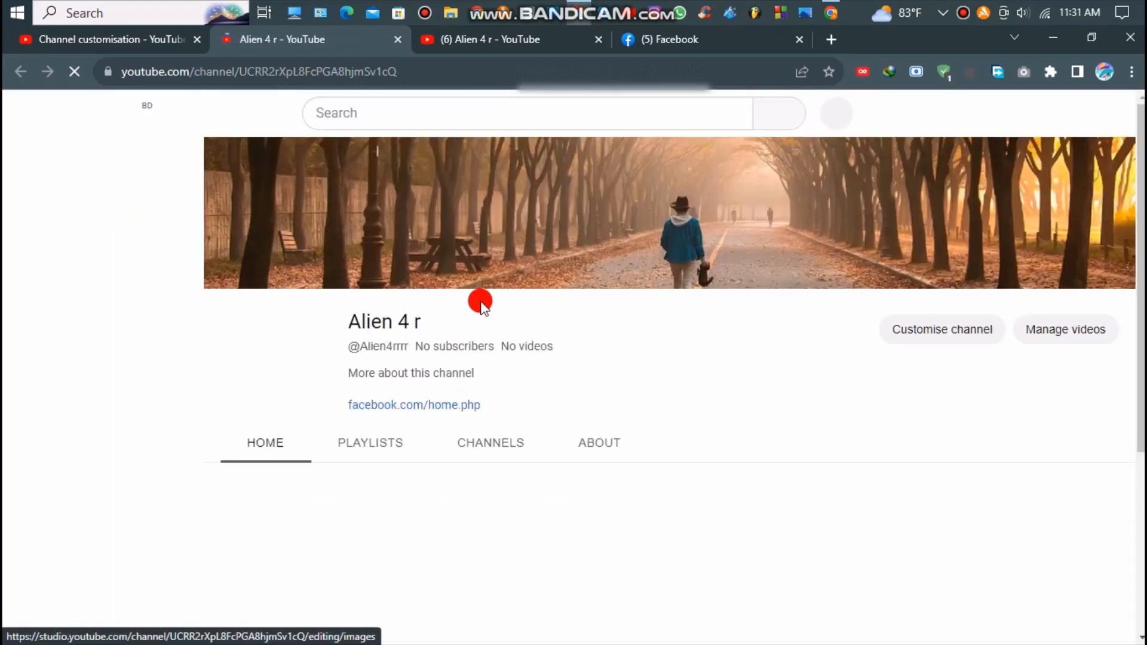
Check the About page's Links section for the facebook.com/home.php link
{"action": "left_click", "coordinate": [416, 372]}
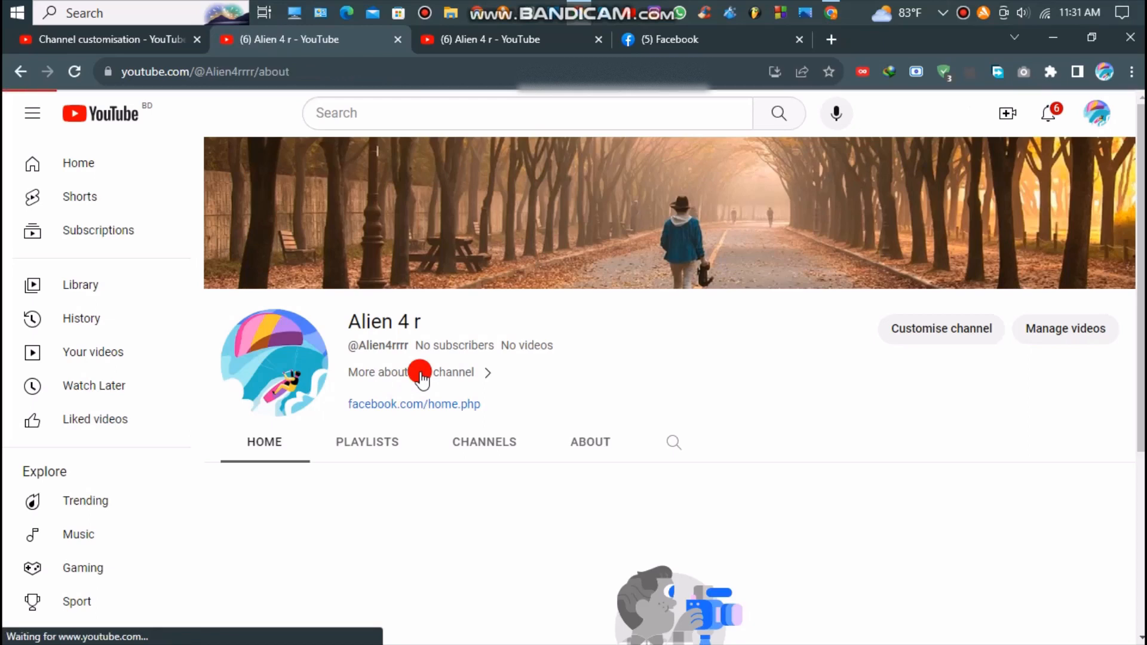
{"action": "scroll", "coordinate": [421, 376], "scroll_direction": "down", "scroll_amount": 3}
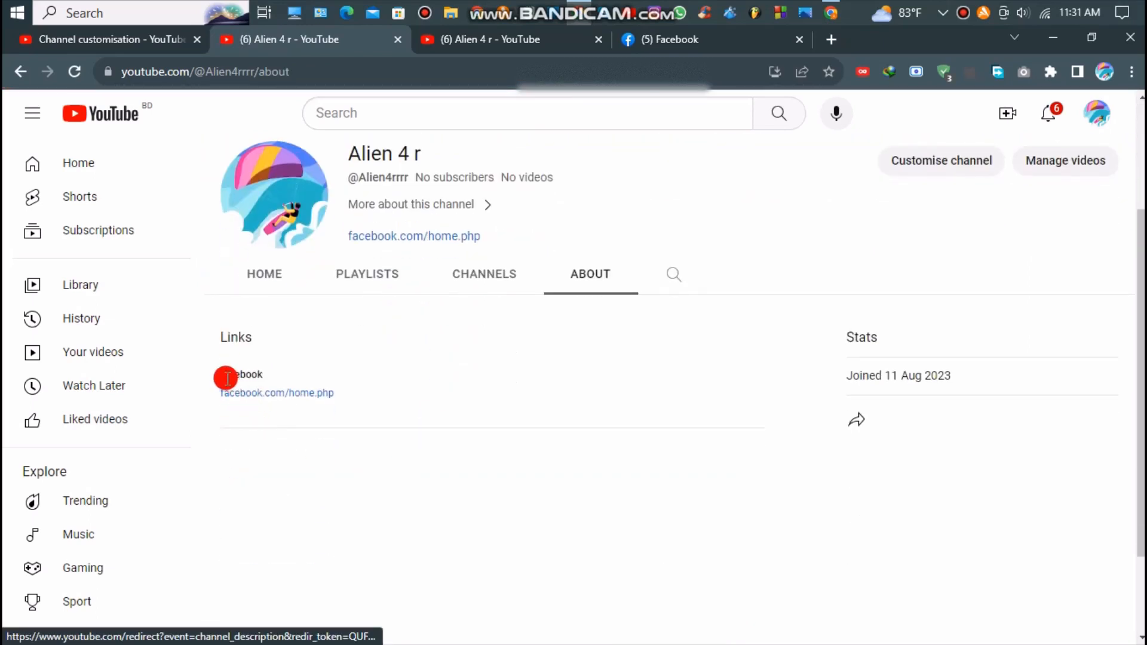
{"action": "left_click_drag", "start_coordinate": [277, 374], "coordinate": [200, 374]}
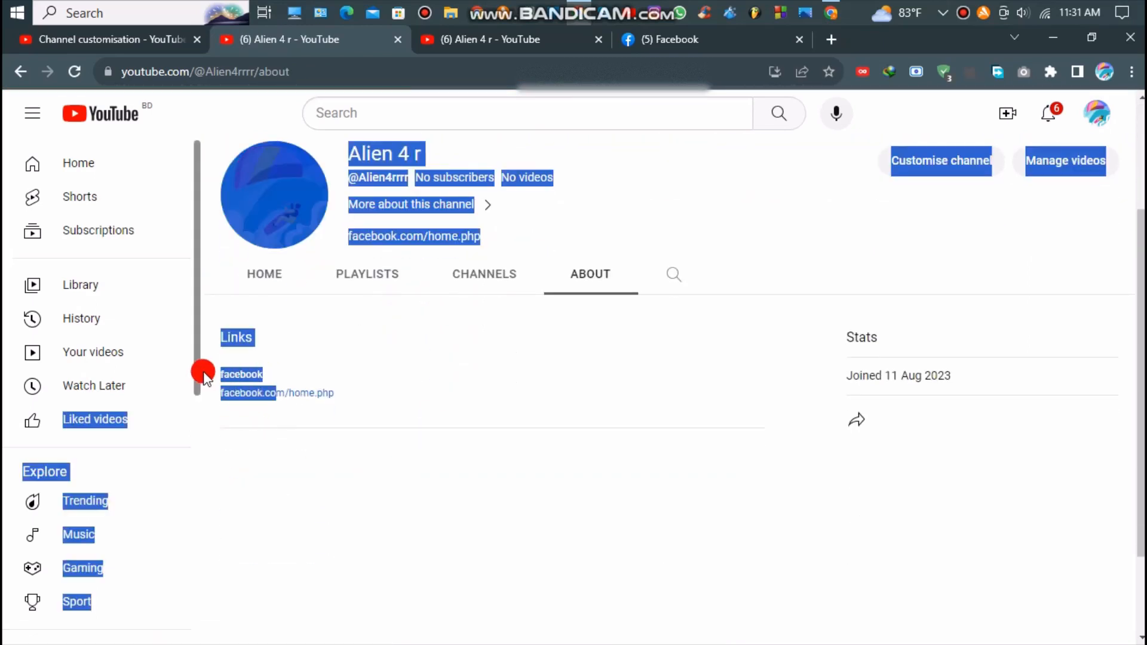
{"action": "left_click", "coordinate": [298, 383]}
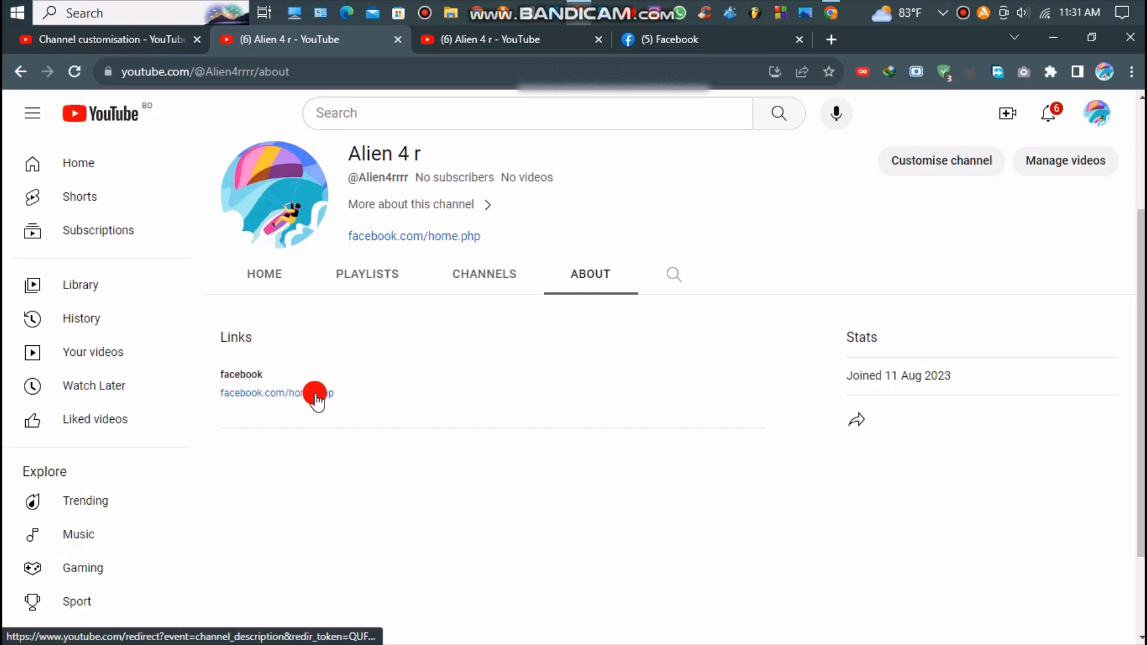